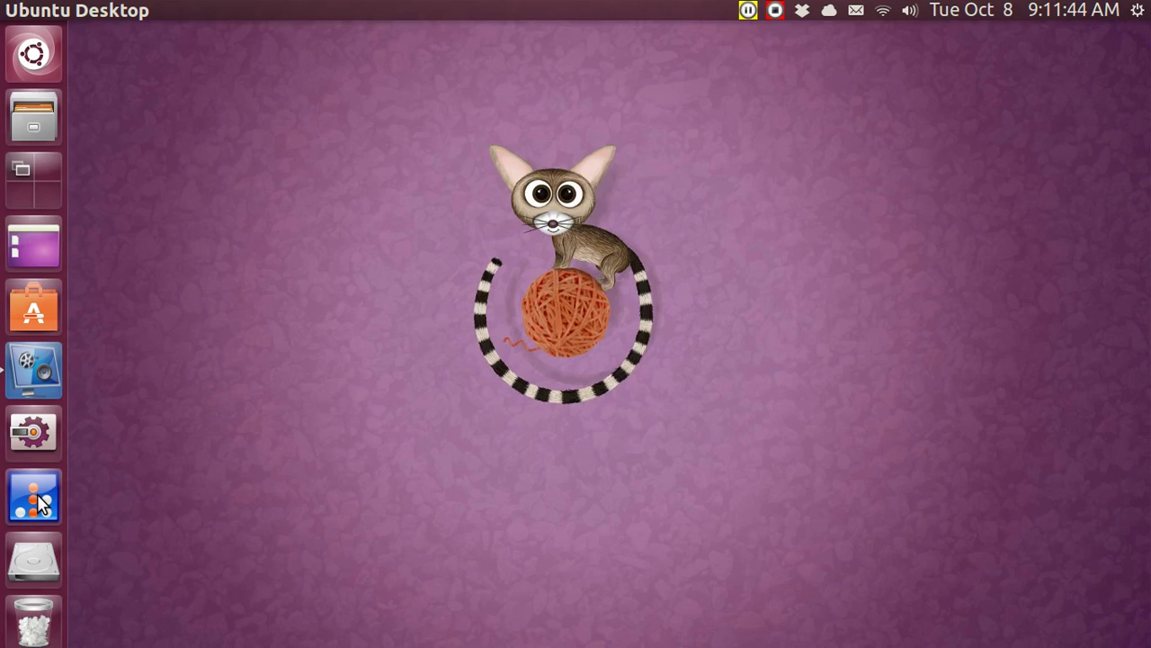
Step: Launch uniCenta oPOS and log in as the Manager user
left_click(36, 497)
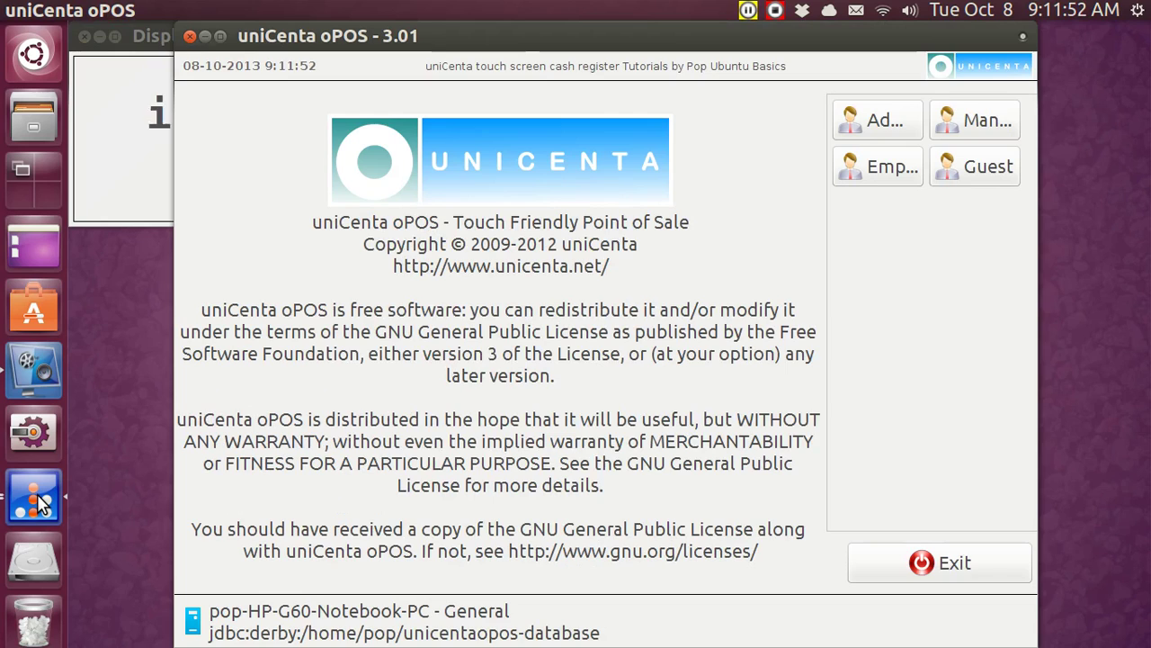
key("super")
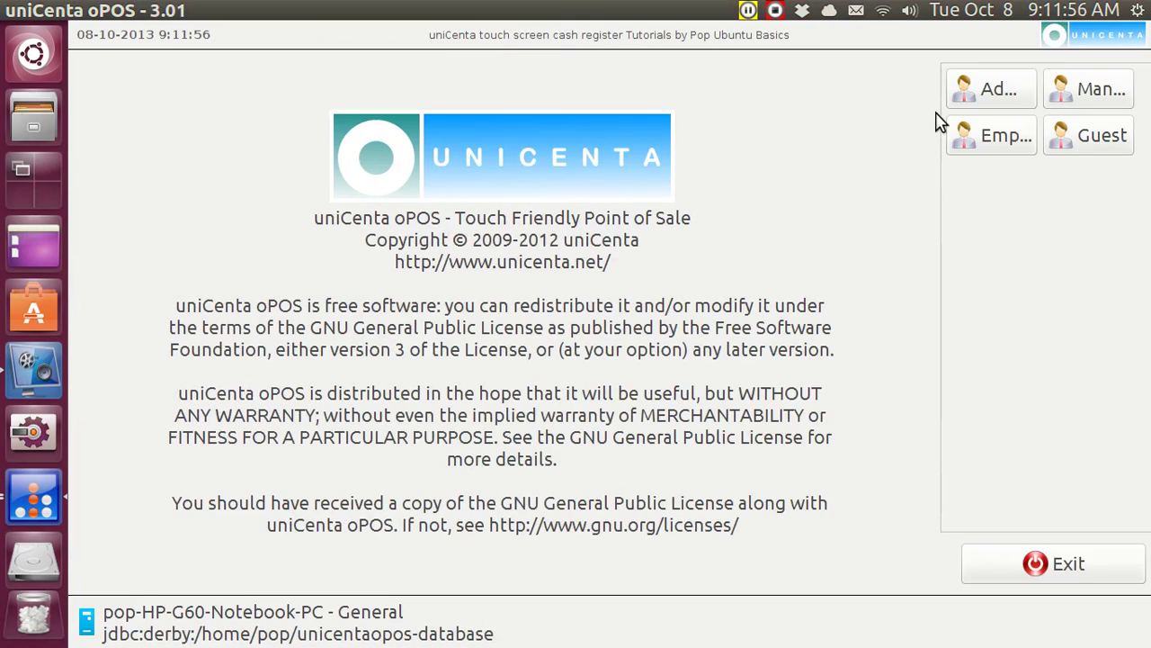
left_click(1080, 91)
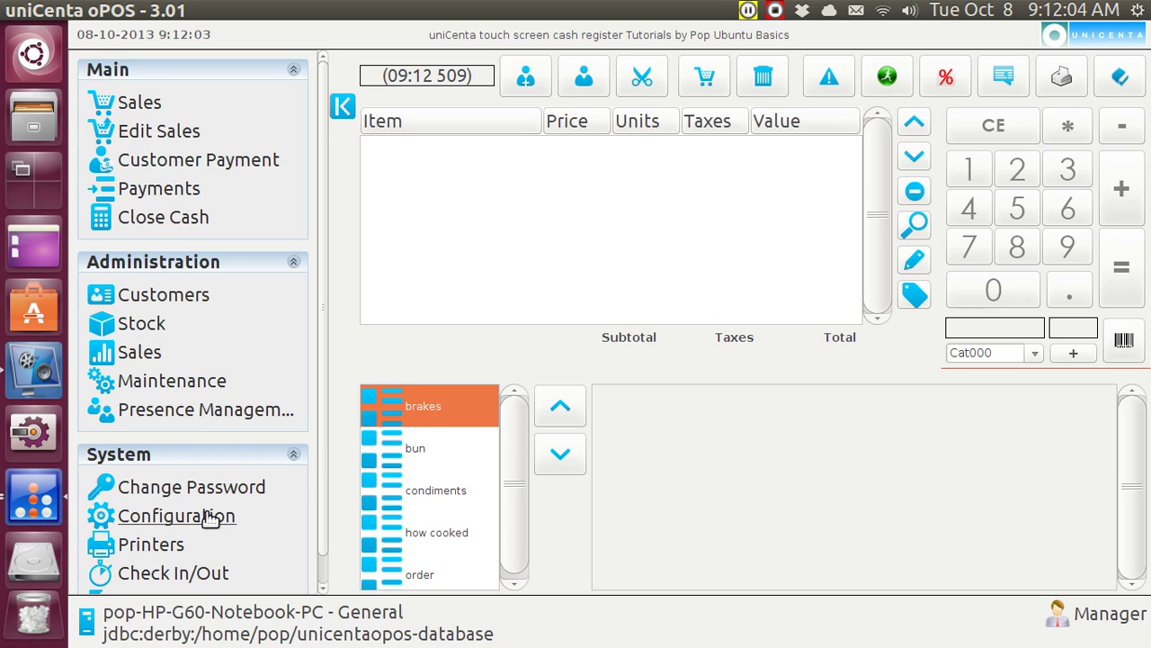
left_click(208, 519)
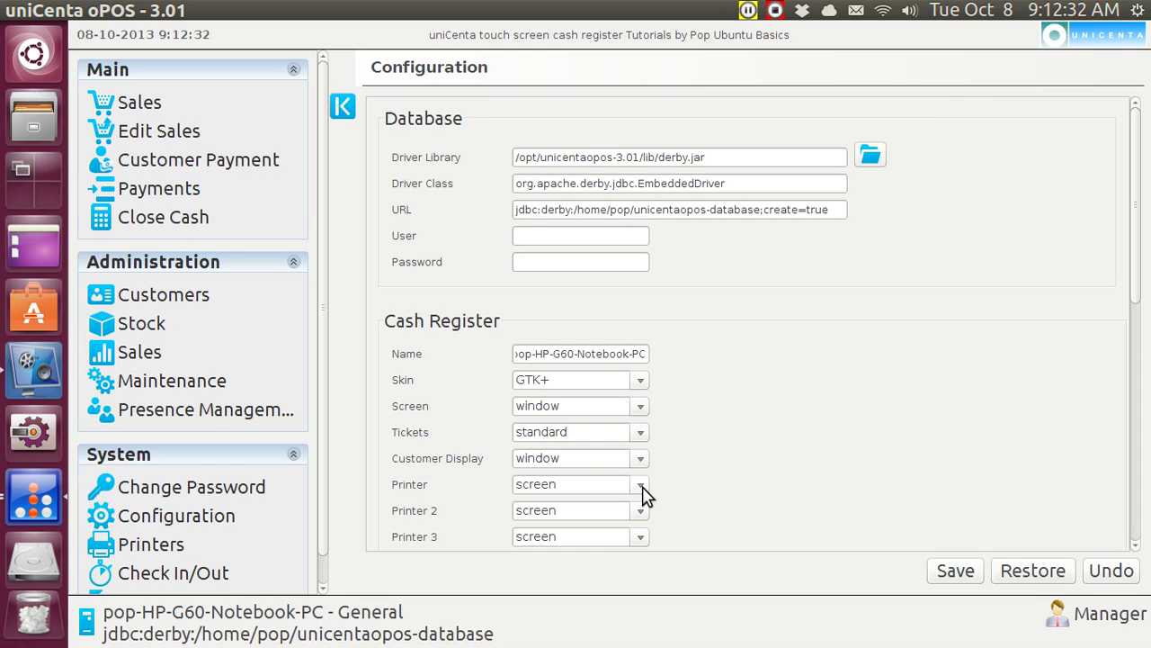
Step: Add chair 1 and a burger from the order category to a new sales ticket
left_click(139, 104)
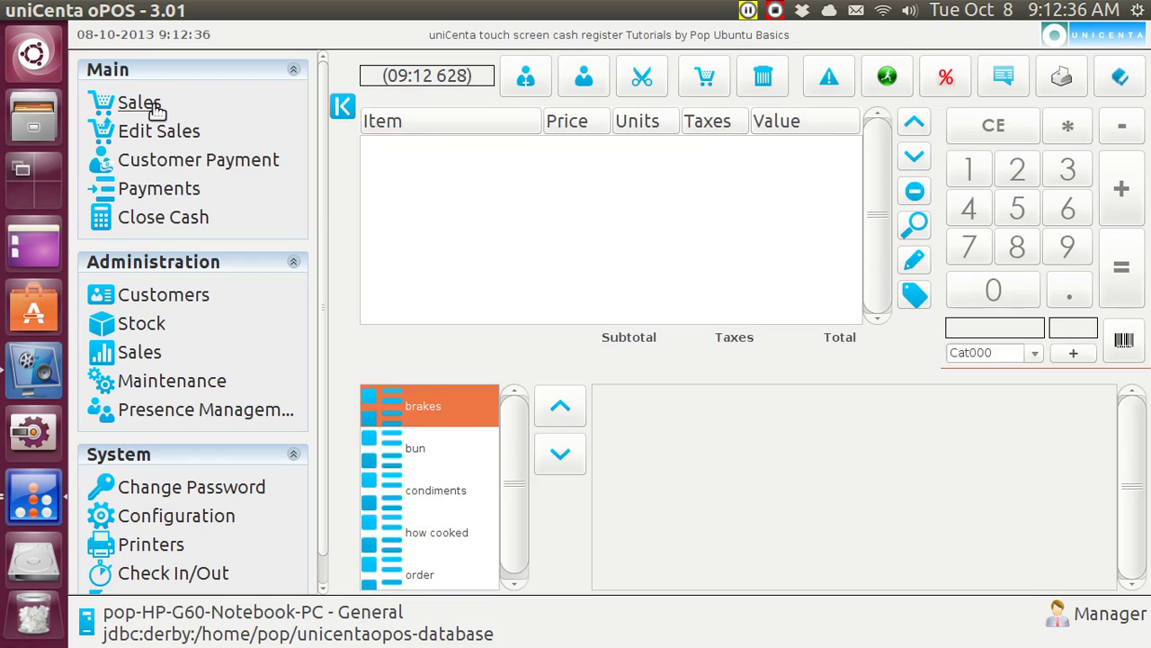
left_click(419, 573)
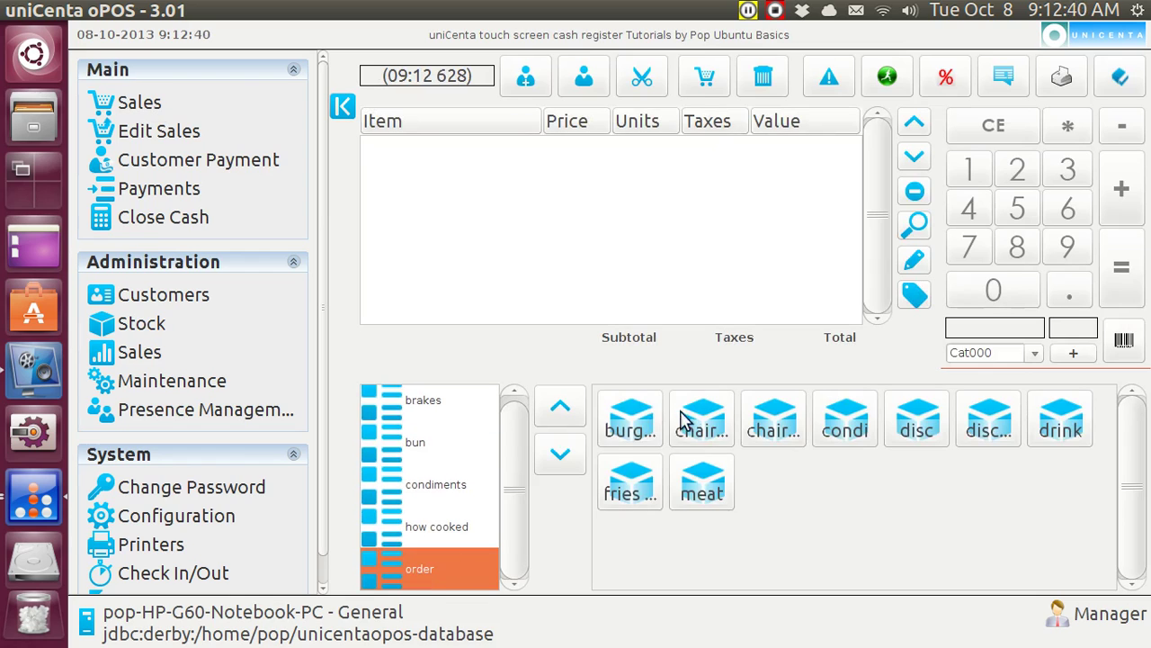
left_click(703, 427)
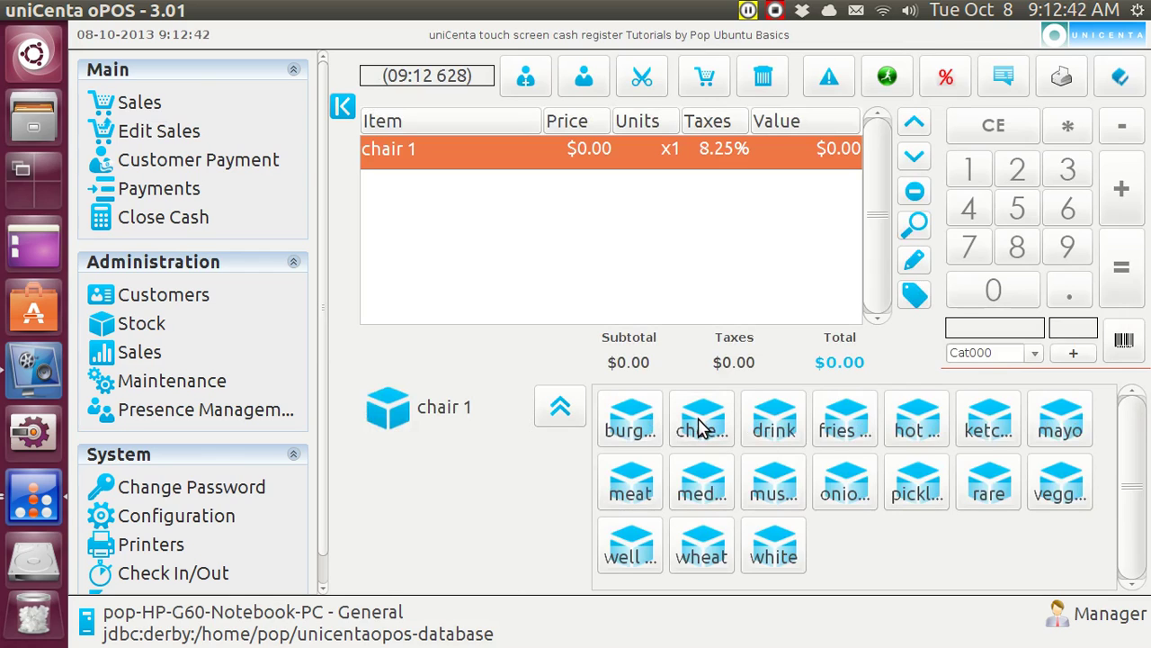
left_click(634, 430)
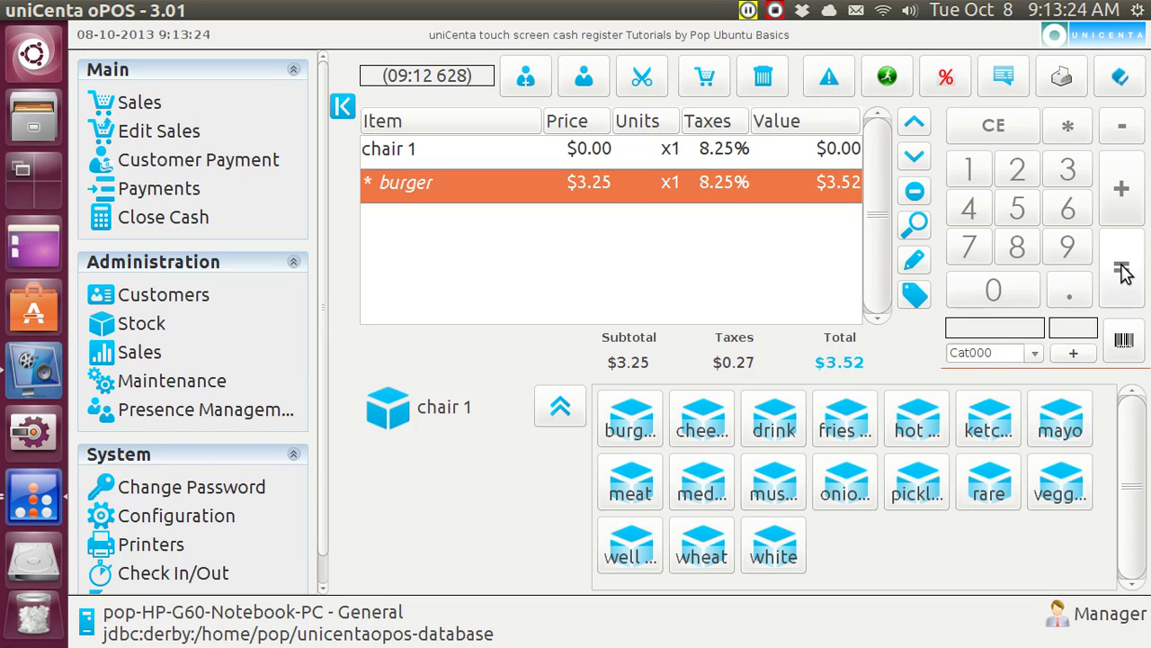
Step: Send the chair 1 and burger order to the kitchen and review each printer's Kitchen Order output
left_click(1009, 79)
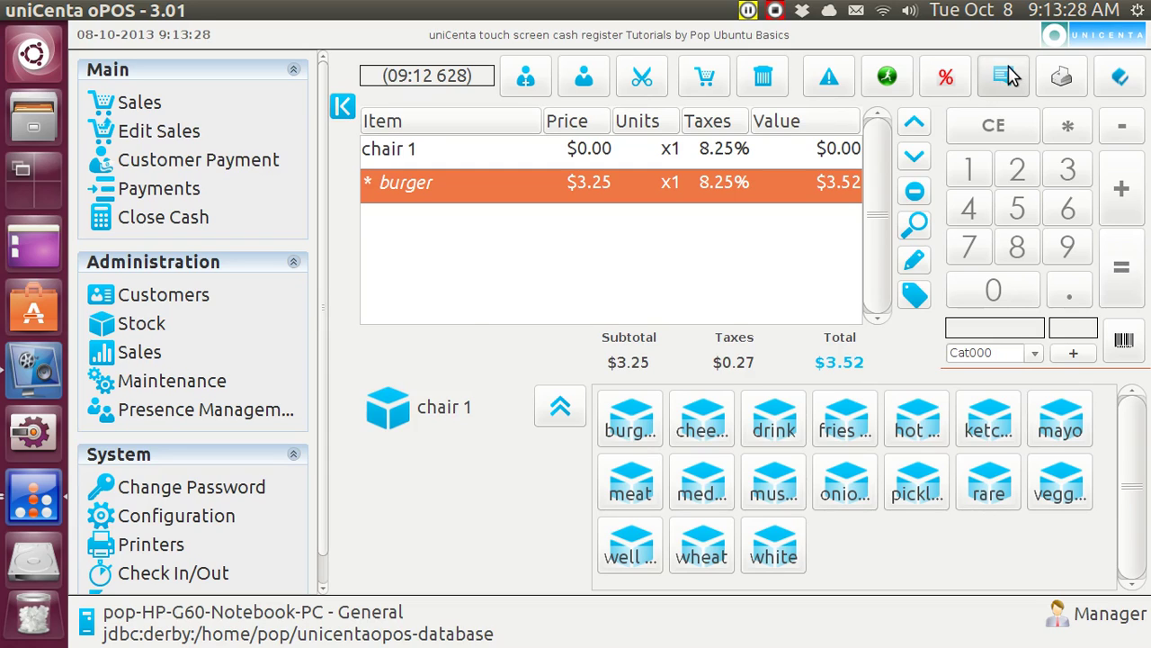
left_click(705, 381)
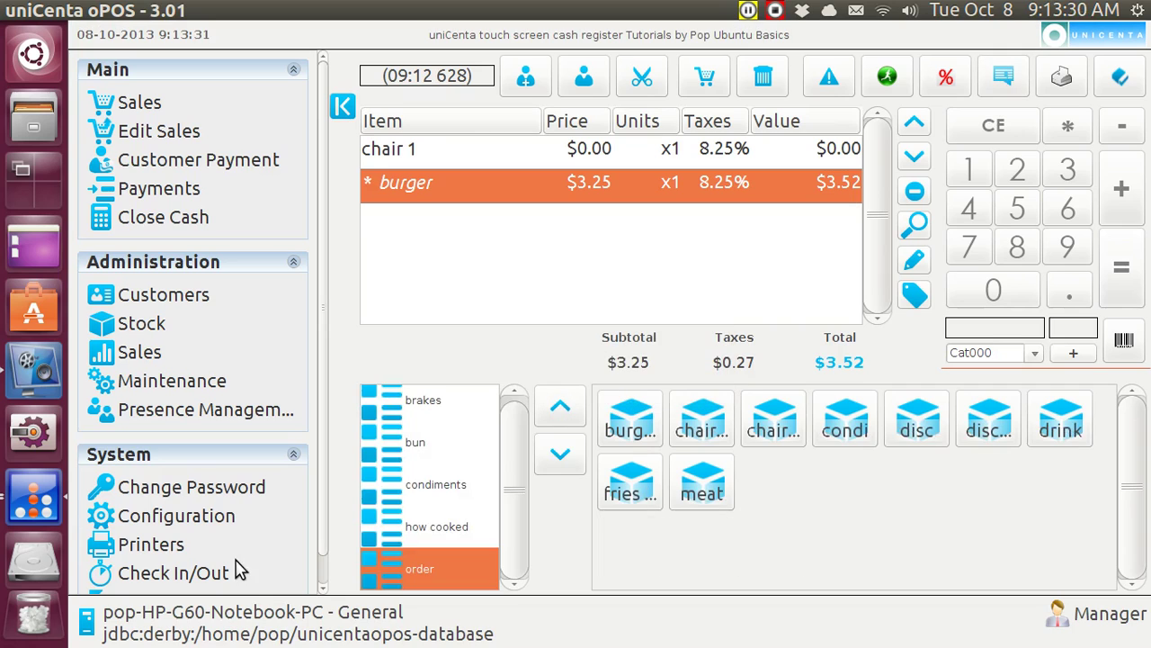
left_click(171, 547)
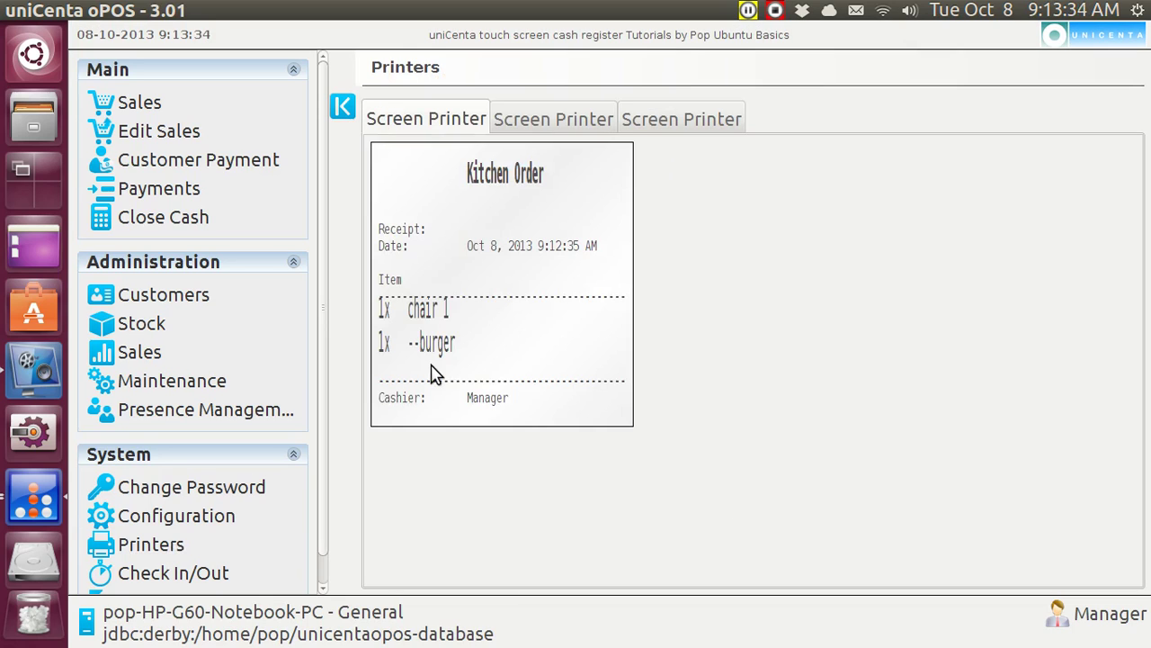
left_click(539, 129)
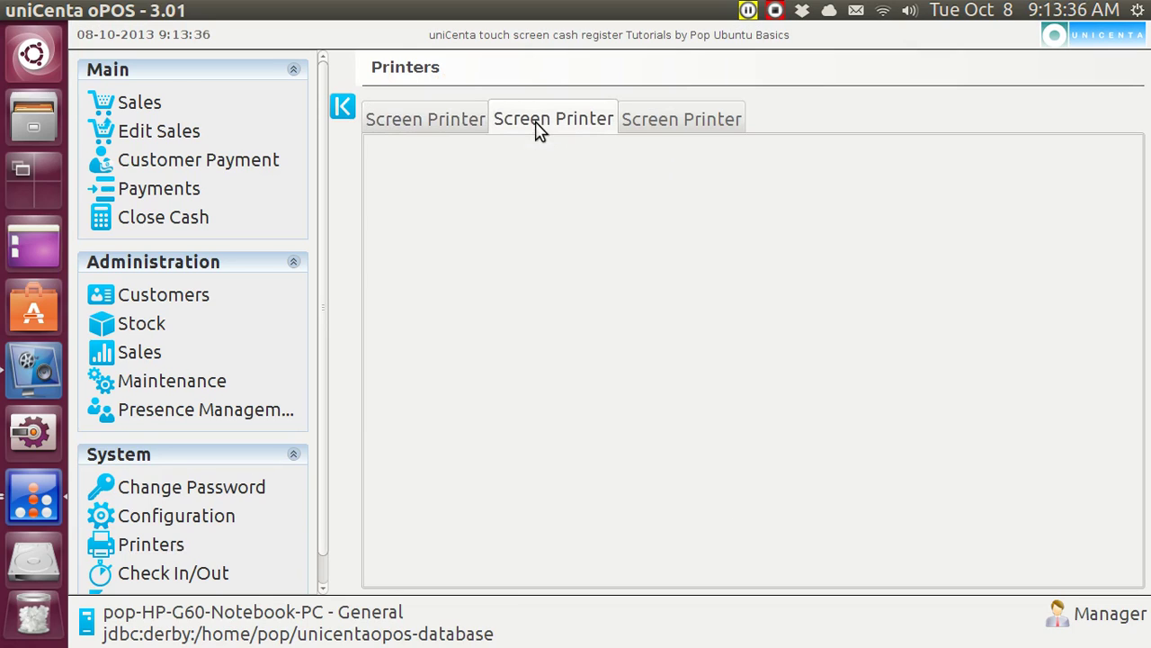
left_click(670, 125)
left_click(461, 125)
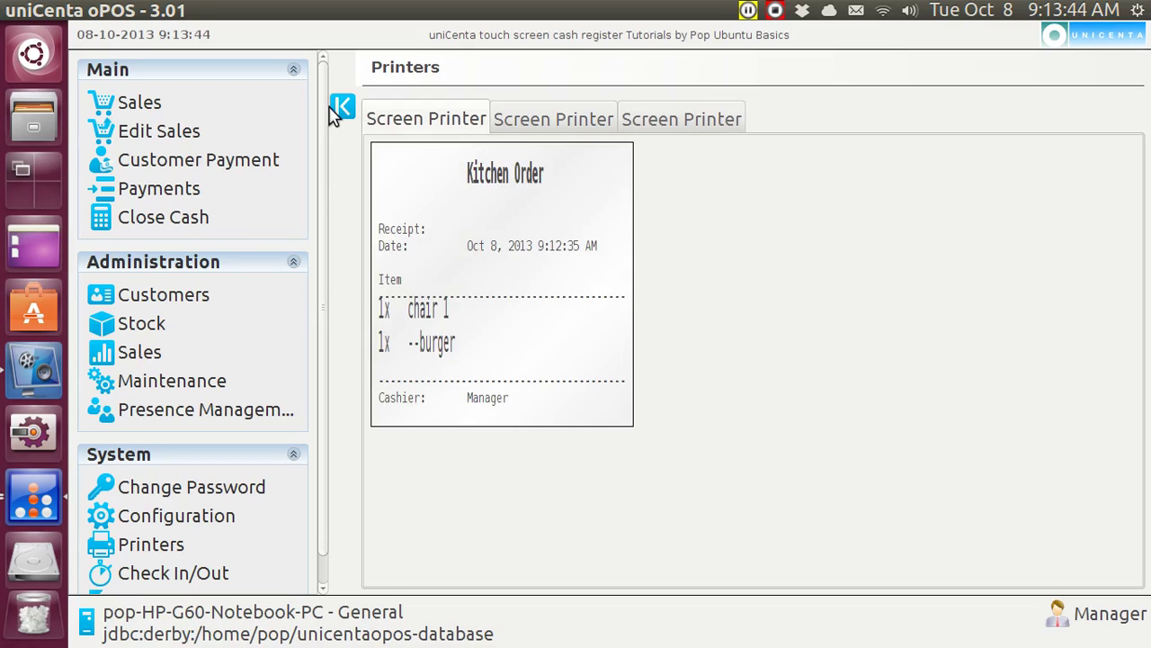
Step: Print the chair 1 and burger ticket and view its receipt on the Printers page
left_click(145, 108)
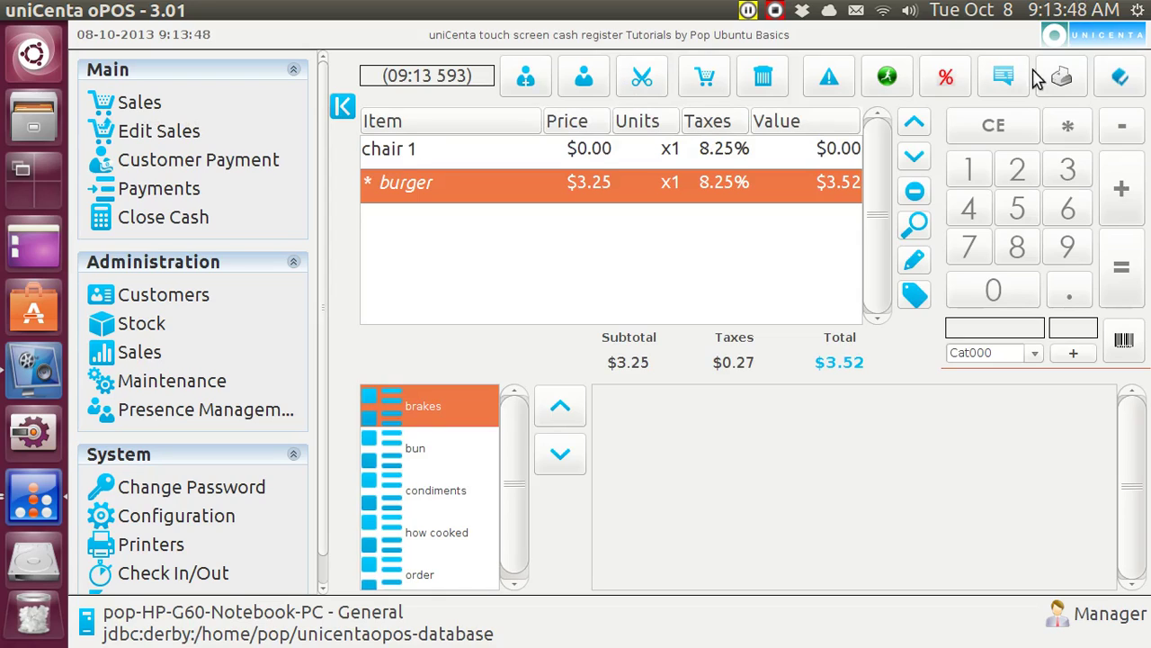
left_click(1061, 81)
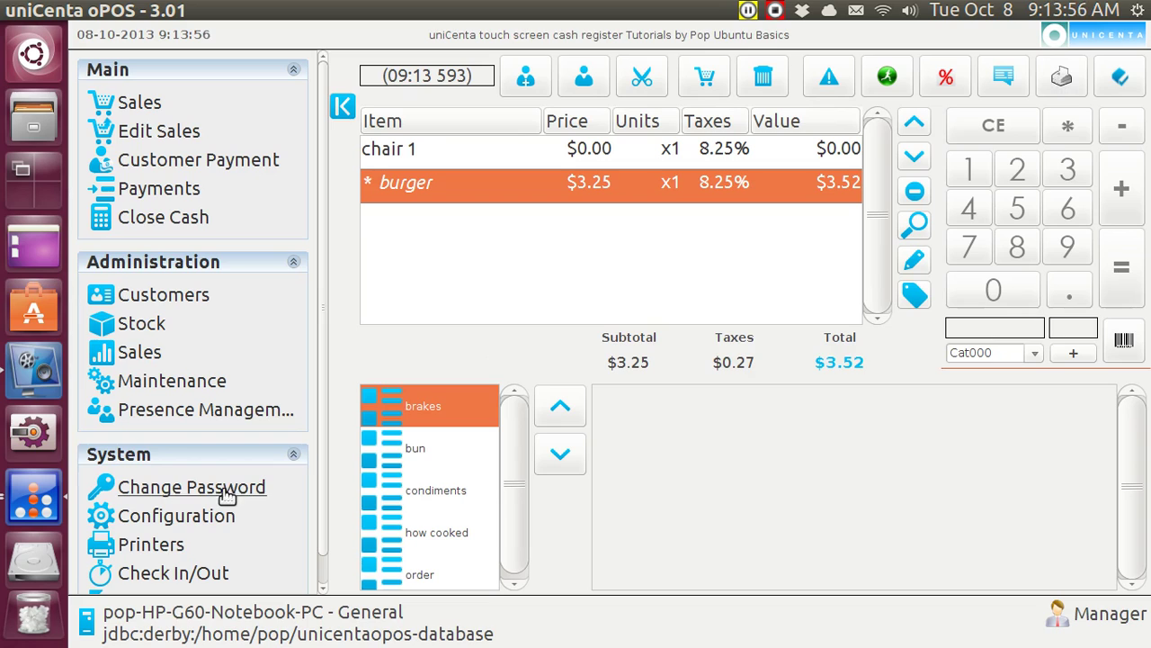
left_click(171, 548)
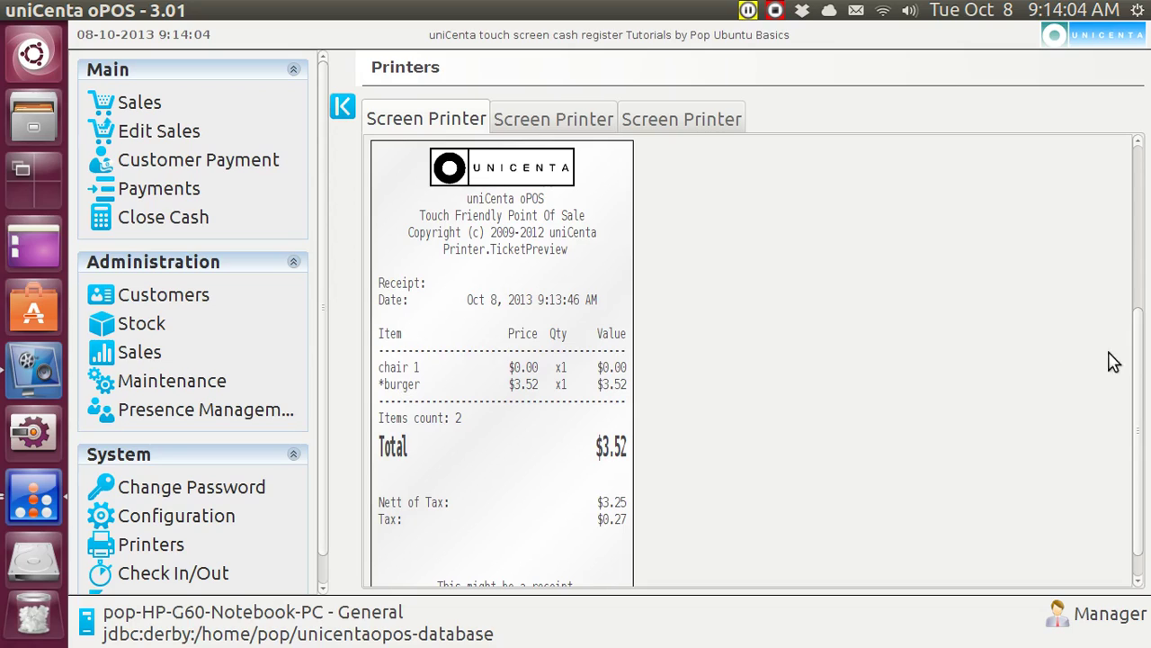
Step: Scroll the receipt preview down to its 'This might be a receipt' closing line
left_click_drag(1140, 385, 1139, 411)
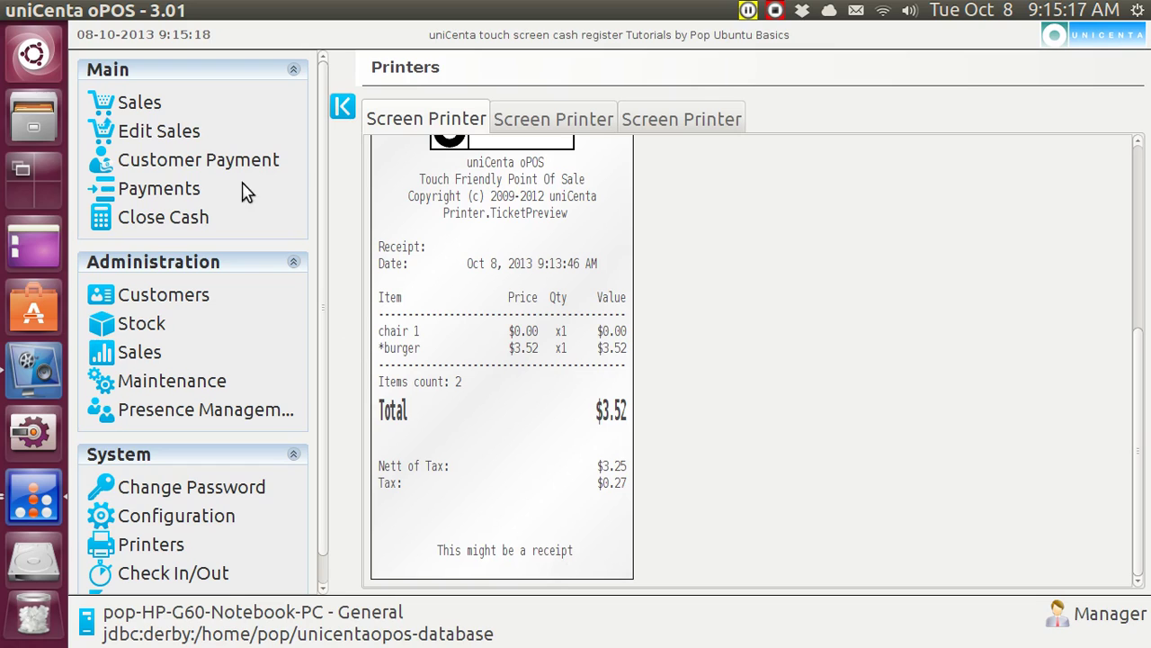
Step: Pay the $3.52 ticket with a $50 cash note, leaving $46.48 change
left_click(139, 103)
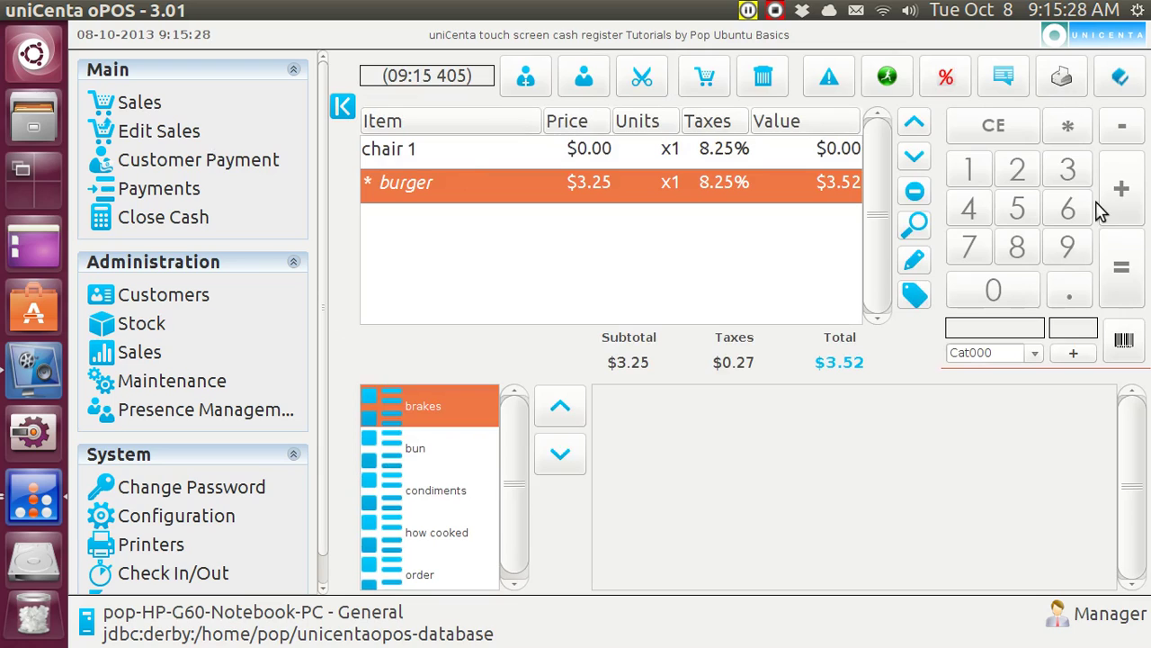
left_click(1125, 283)
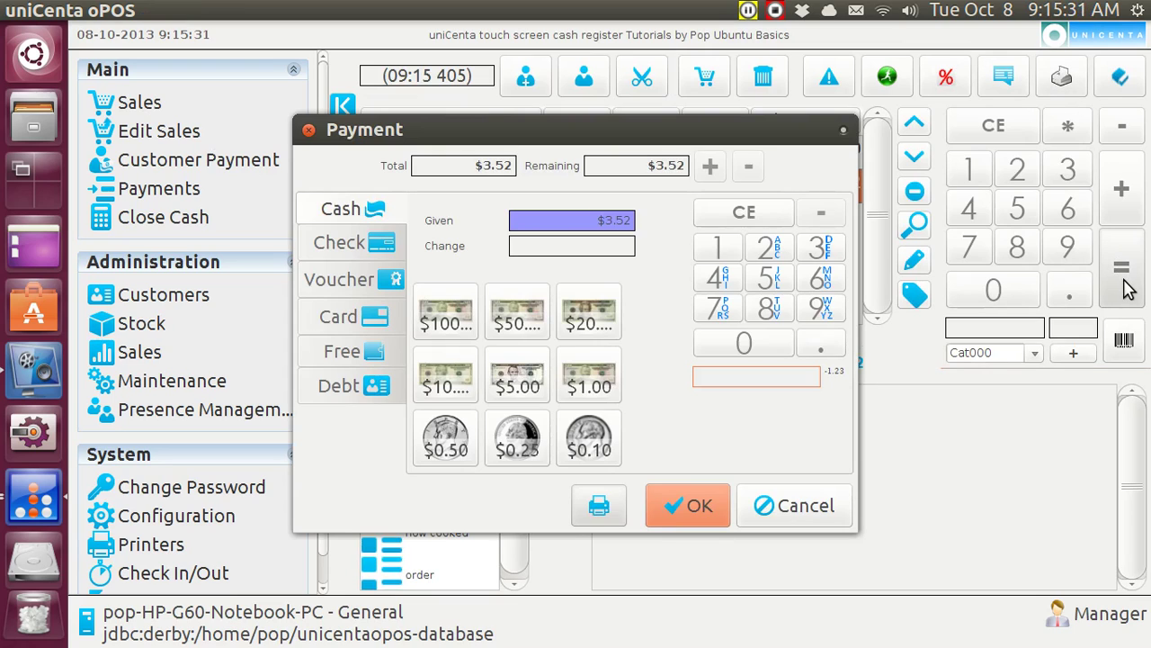
left_click(511, 322)
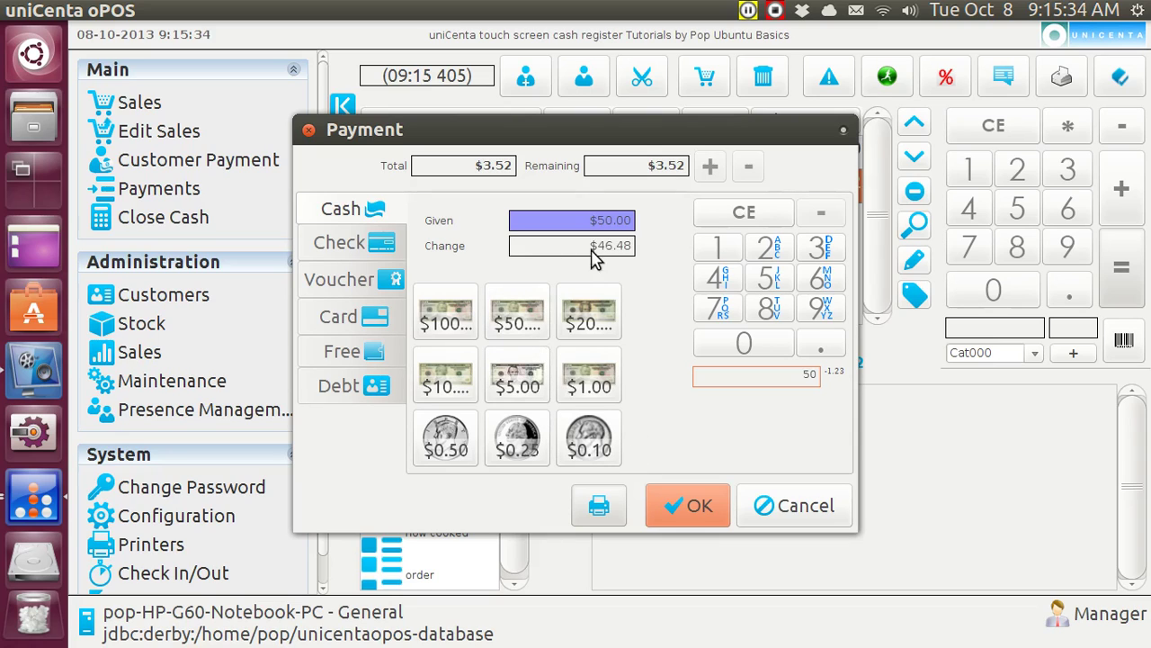
left_click(695, 509)
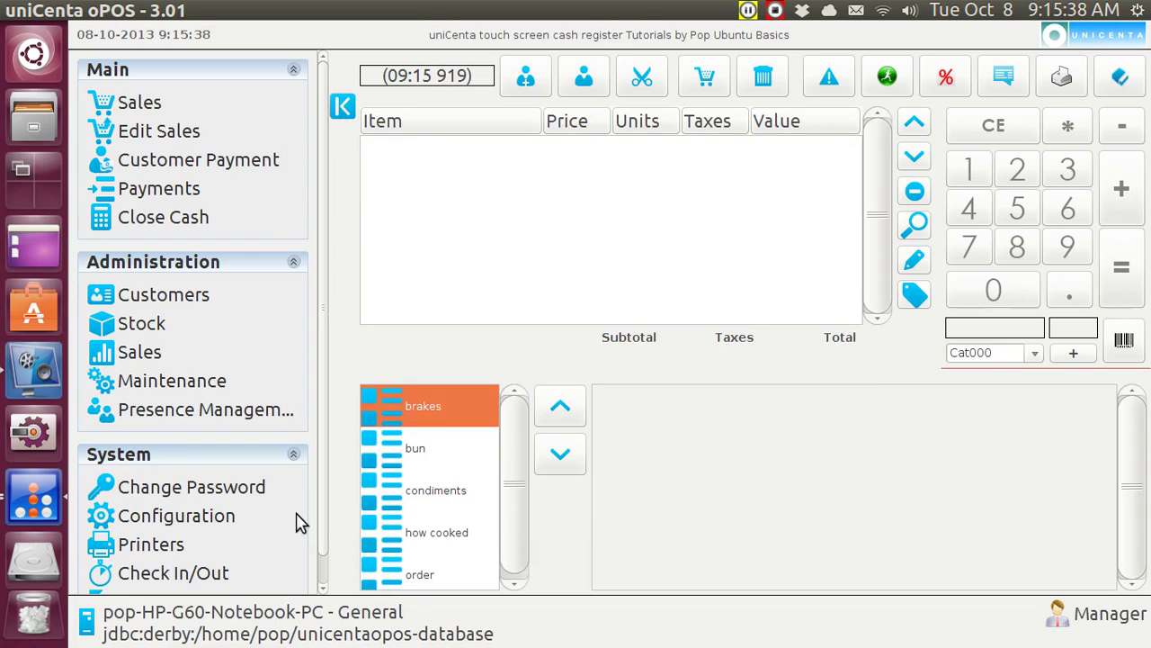
Step: View the paid receipt showing $50.00 cash tendered and $46.48 change
left_click(177, 549)
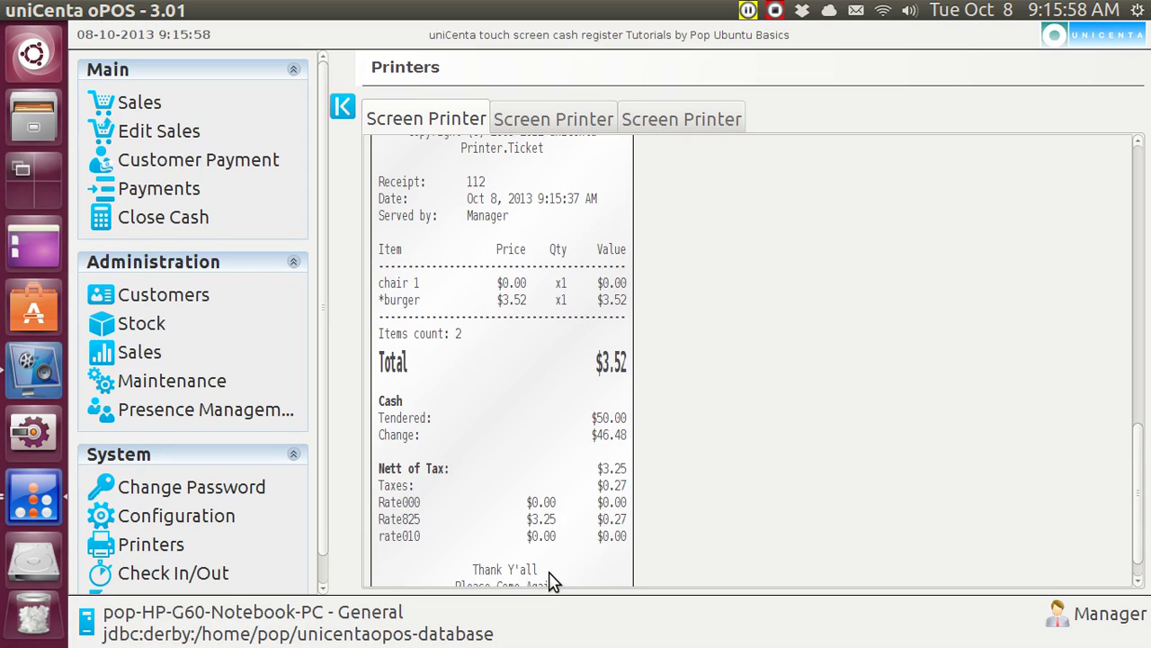
Step: Open Maintenance > Resources and scroll the resource list to the Printer templates
left_click(196, 389)
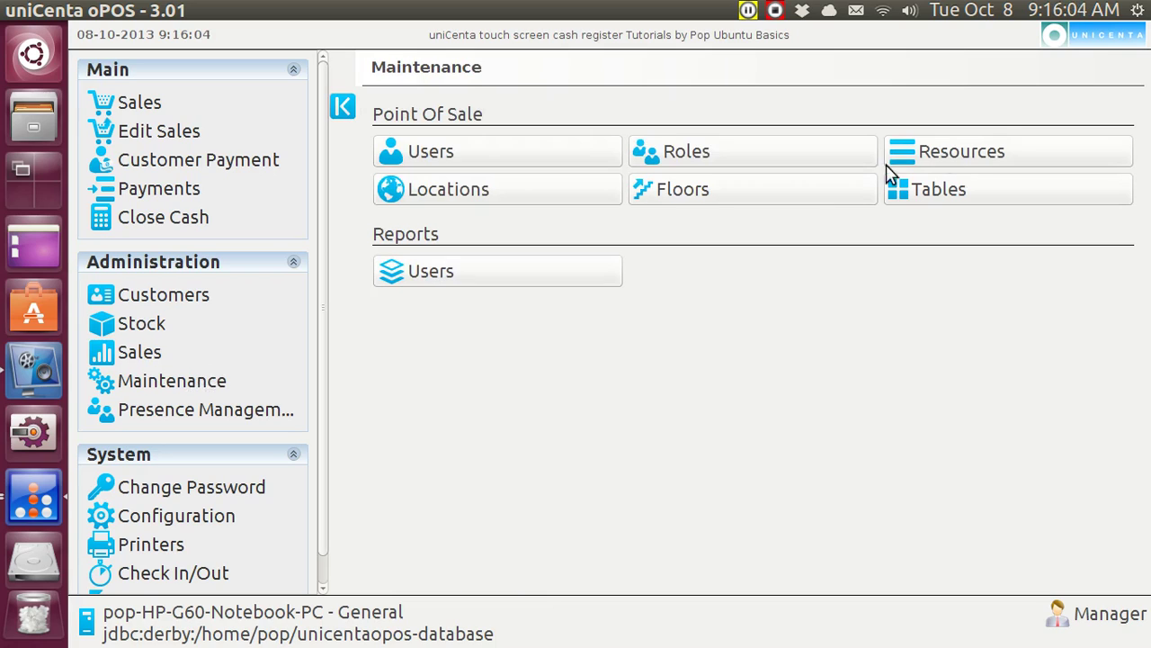
left_click(959, 151)
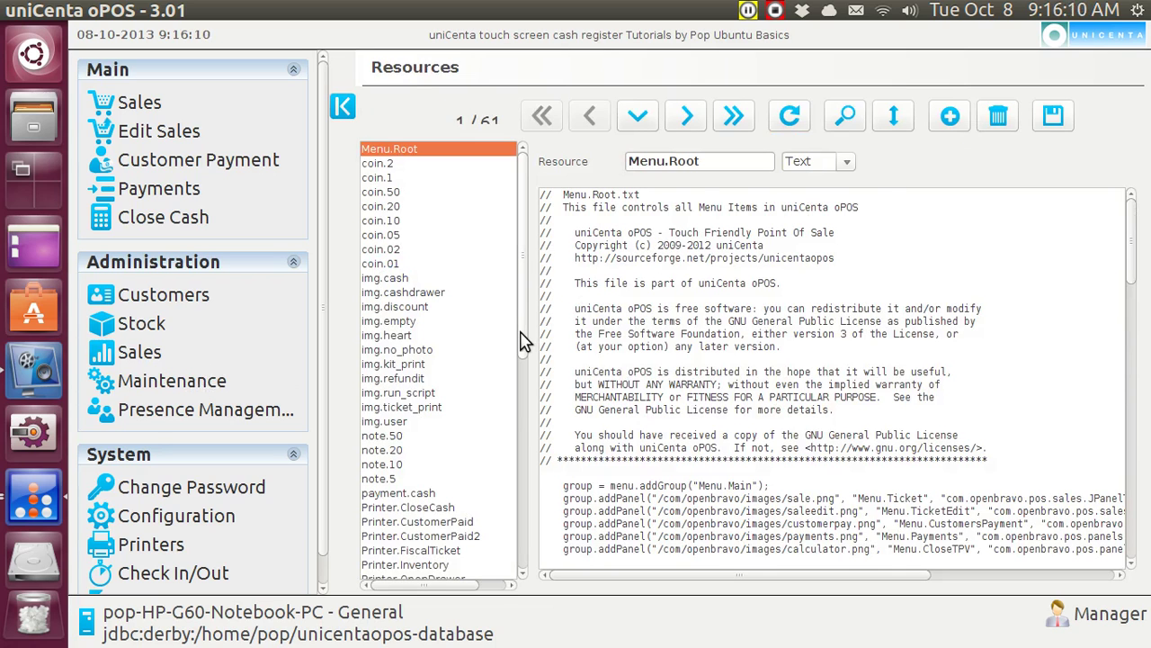
left_click_drag(526, 342, 523, 481)
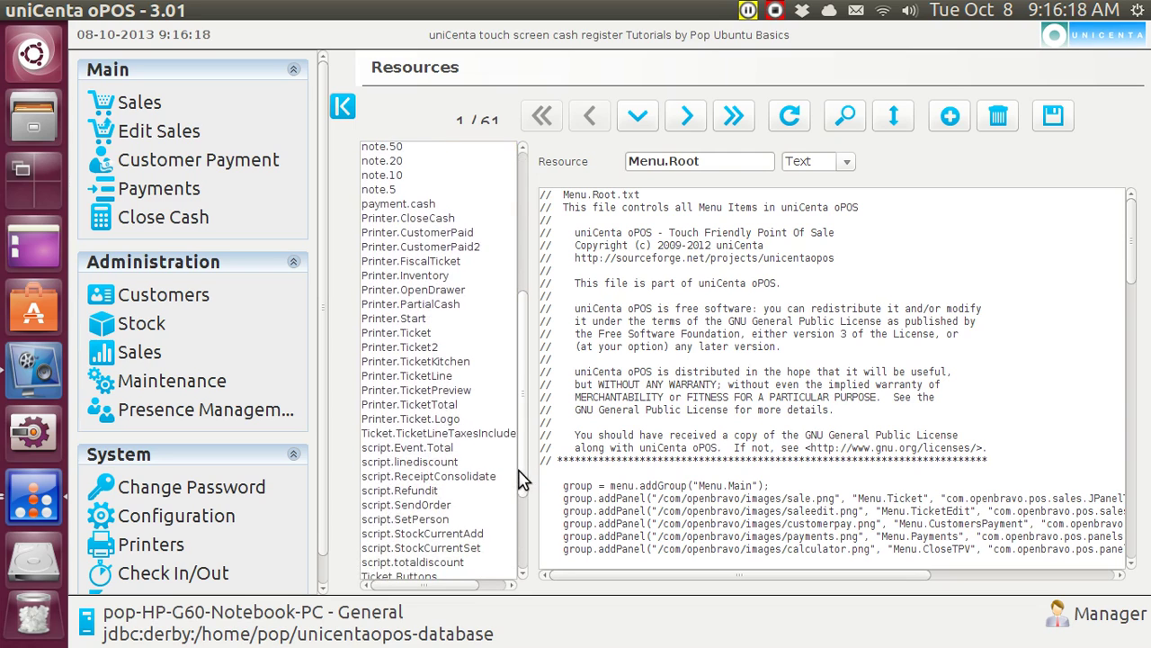
Step: Open Printer.TicketPreview and scroll to its 'This might be a receipt' footer line
left_click(452, 392)
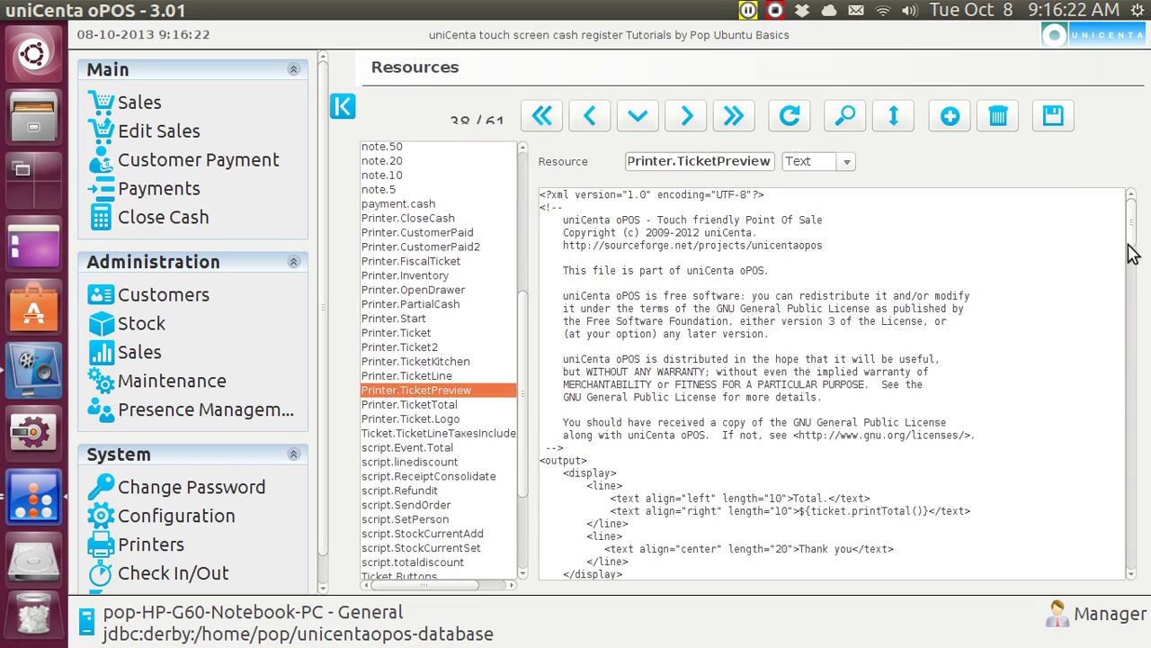
scroll(1132, 241, "down", 5)
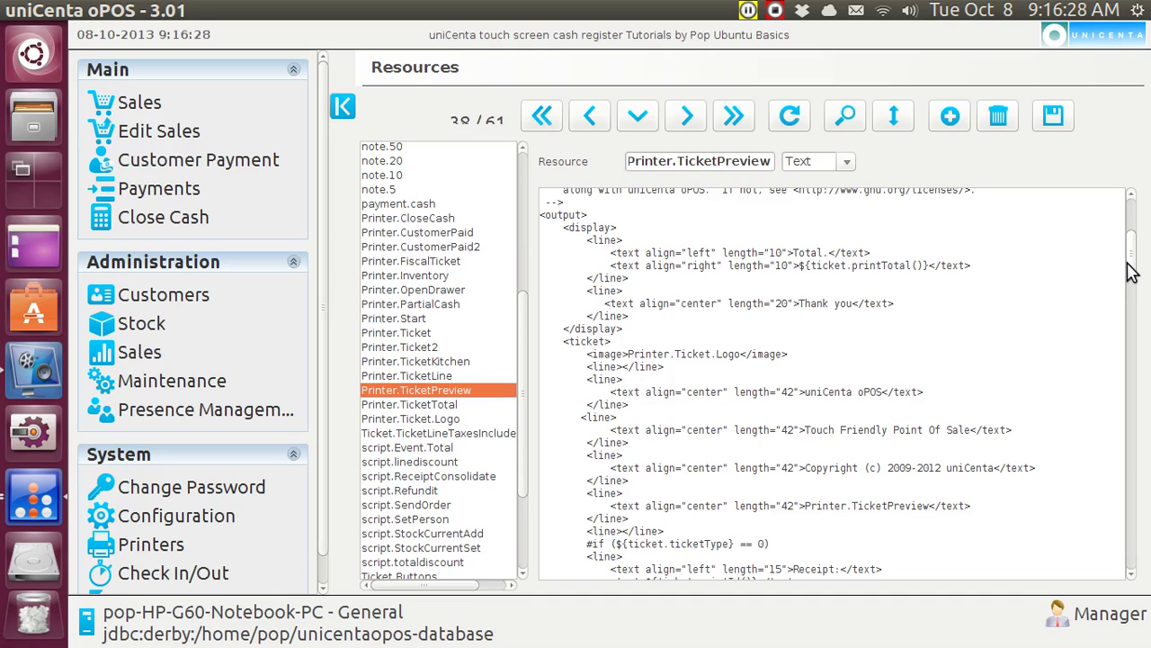
left_click_drag(1132, 271, 1094, 587)
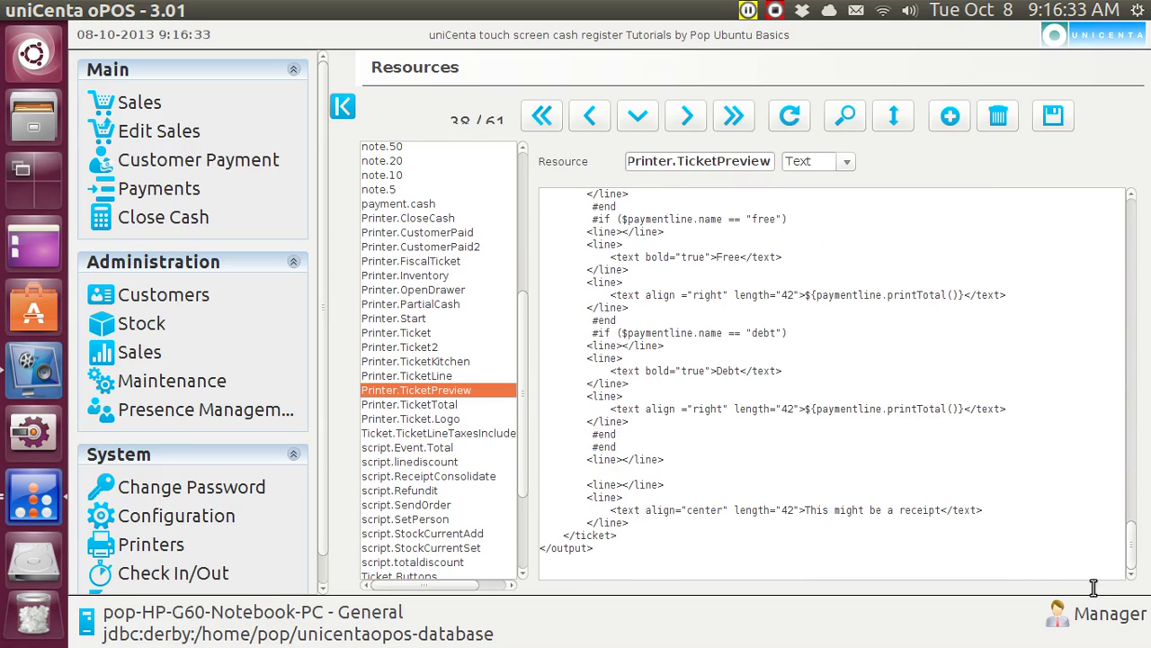
Step: Reword the TicketPreview centred footer line to 'This is a duplicate receipt' and save it
left_click(882, 510)
key("BackSpace")
key("BackSpace")
key("BackSpace")
key("BackSpace")
key("BackSpace")
key("BackSpace")
key("BackSpace")
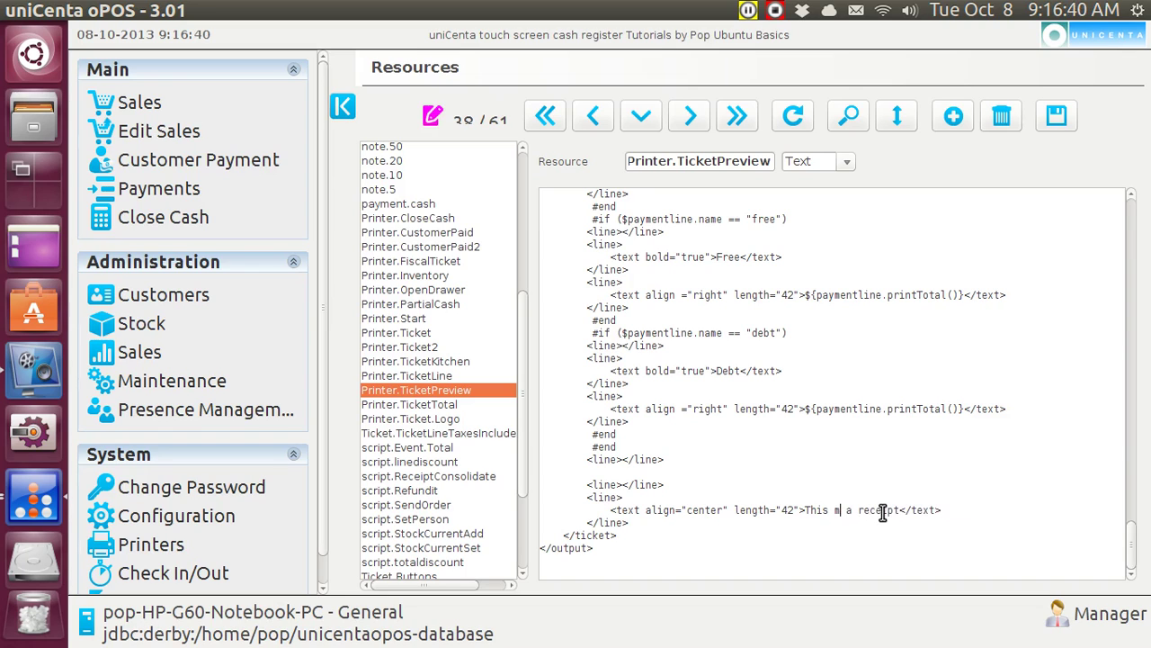
key("BackSpace")
type("is duplicate")
left_click_drag(849, 510, 887, 560)
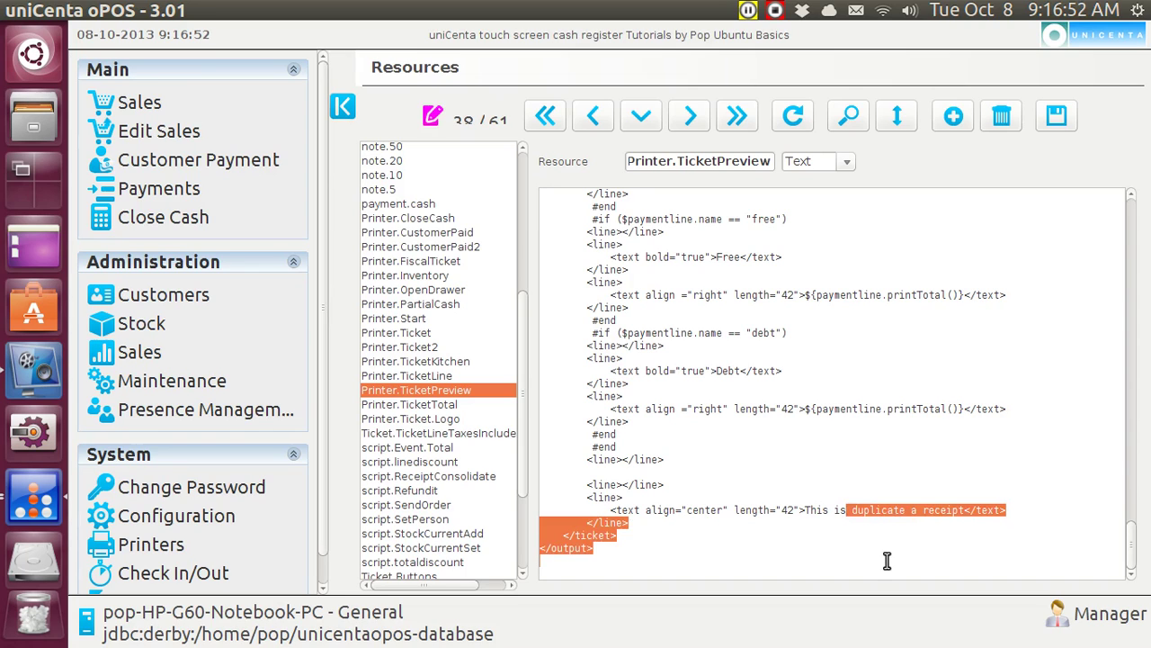
left_click(851, 510)
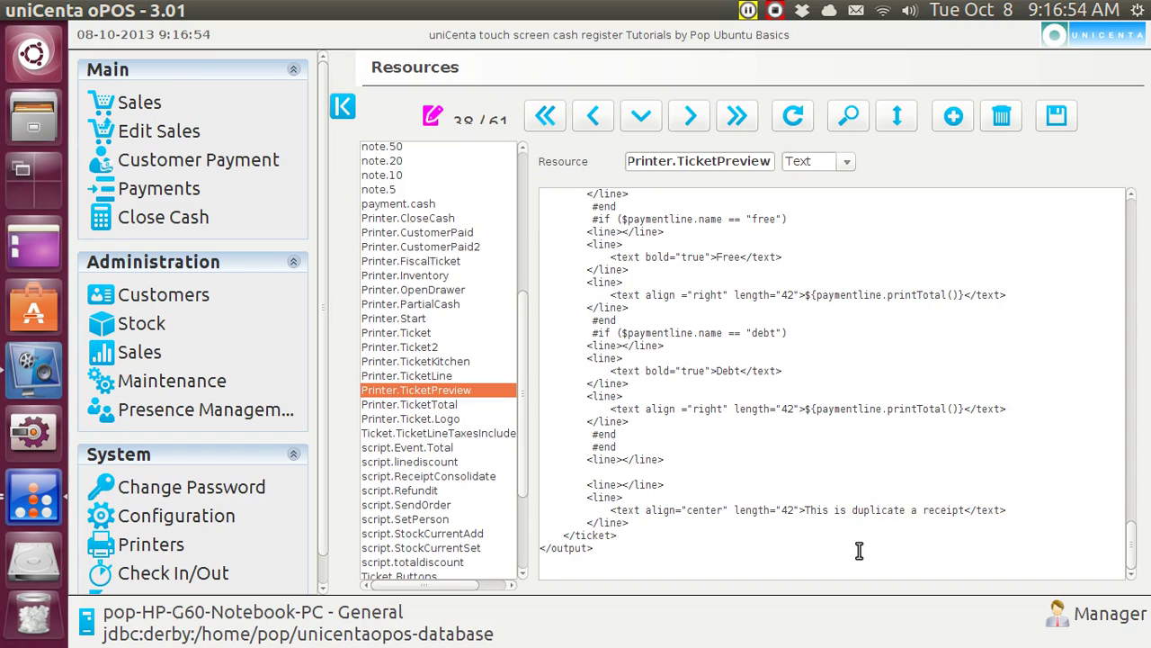
type("a")
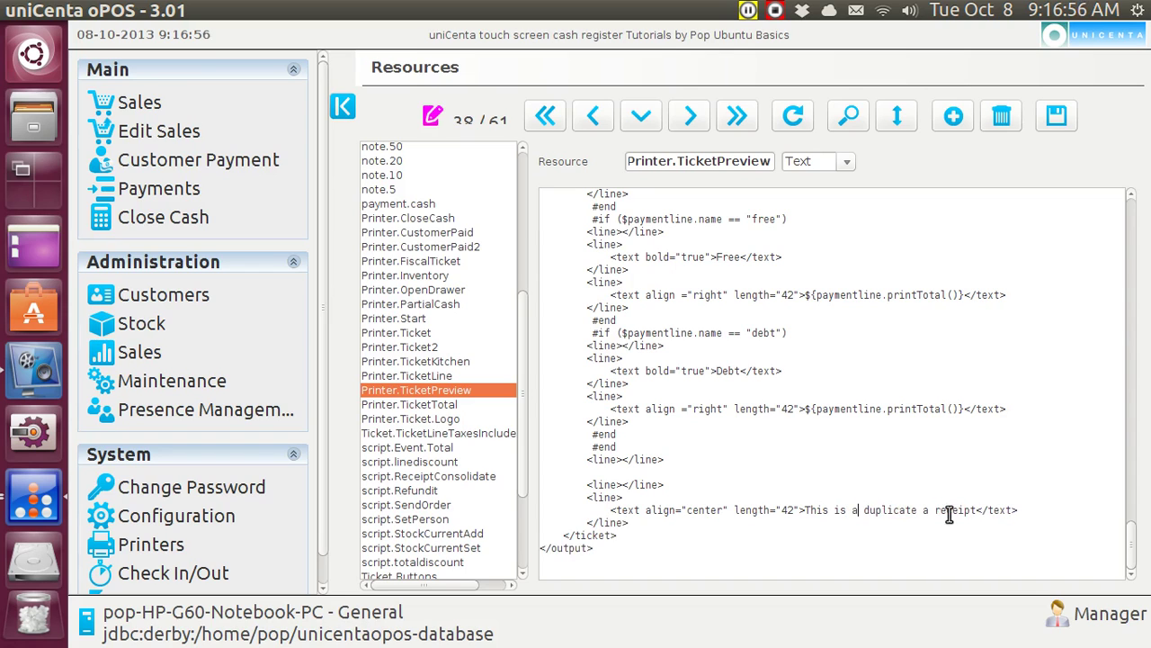
left_click(934, 510)
key("BackSpace")
key("BackSpace")
key("BackSpace")
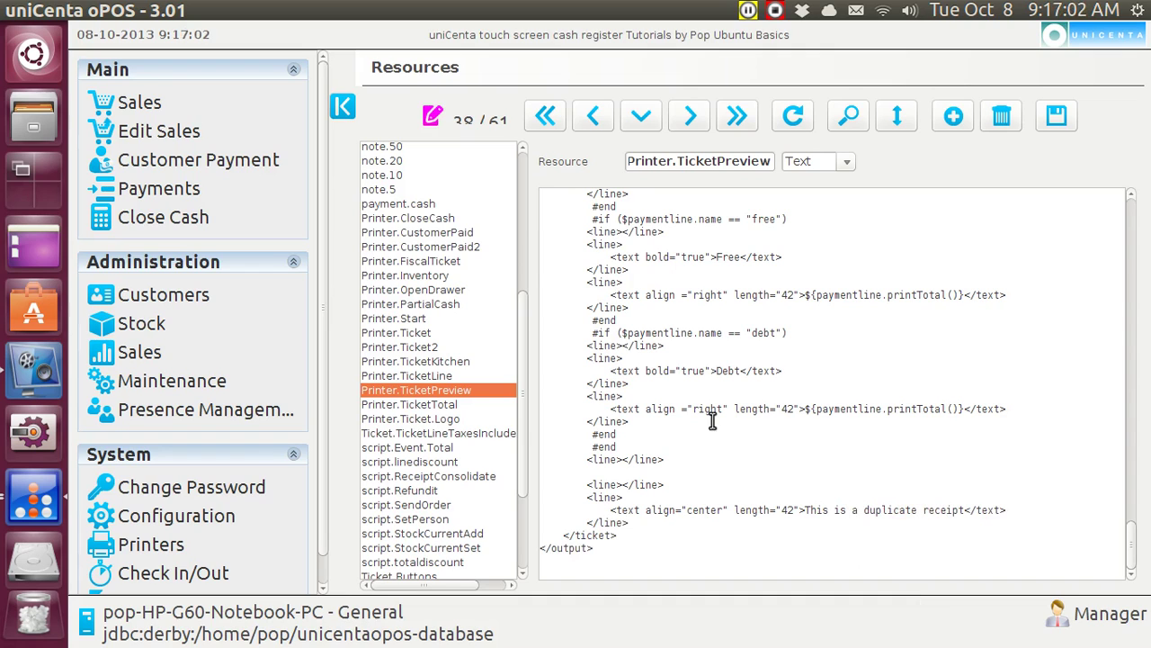
left_click(1061, 121)
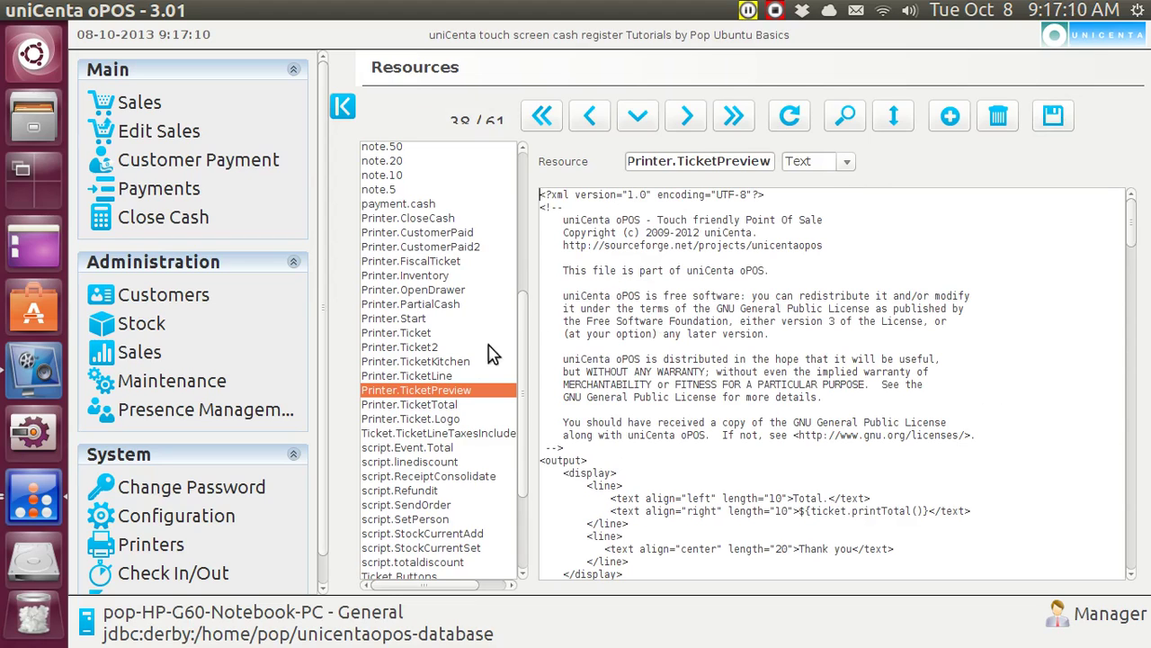
Step: Change the Printer.TicketKitchen template's ticket printer from "1" to "3" and save it
left_click(463, 364)
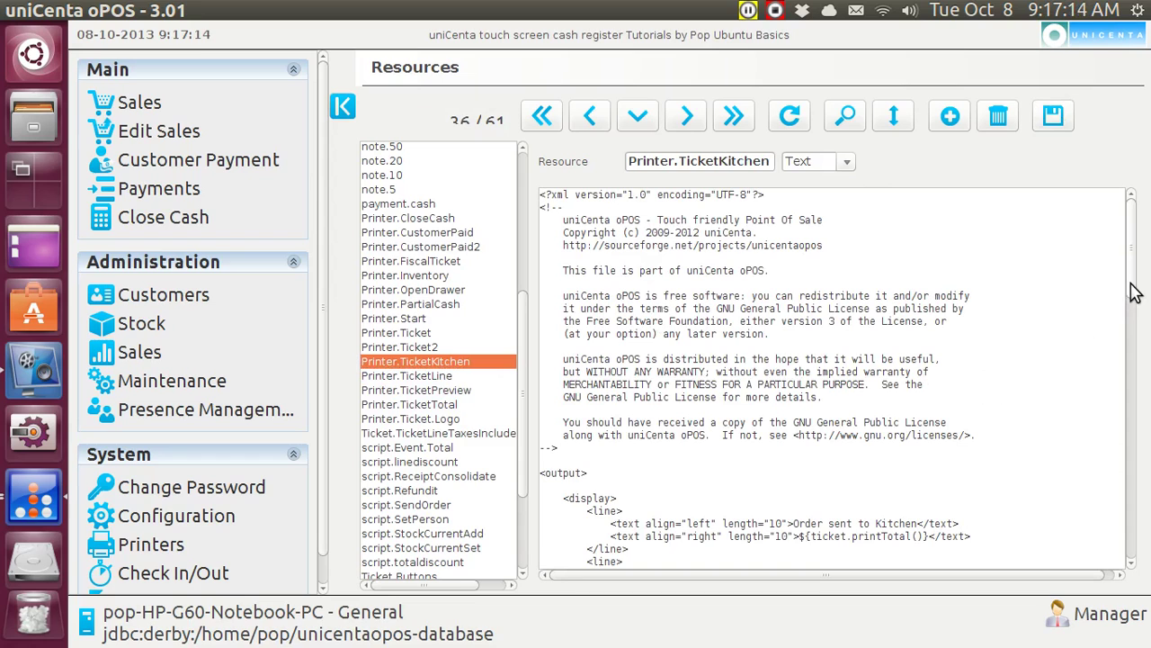
left_click_drag(1136, 293, 1124, 355)
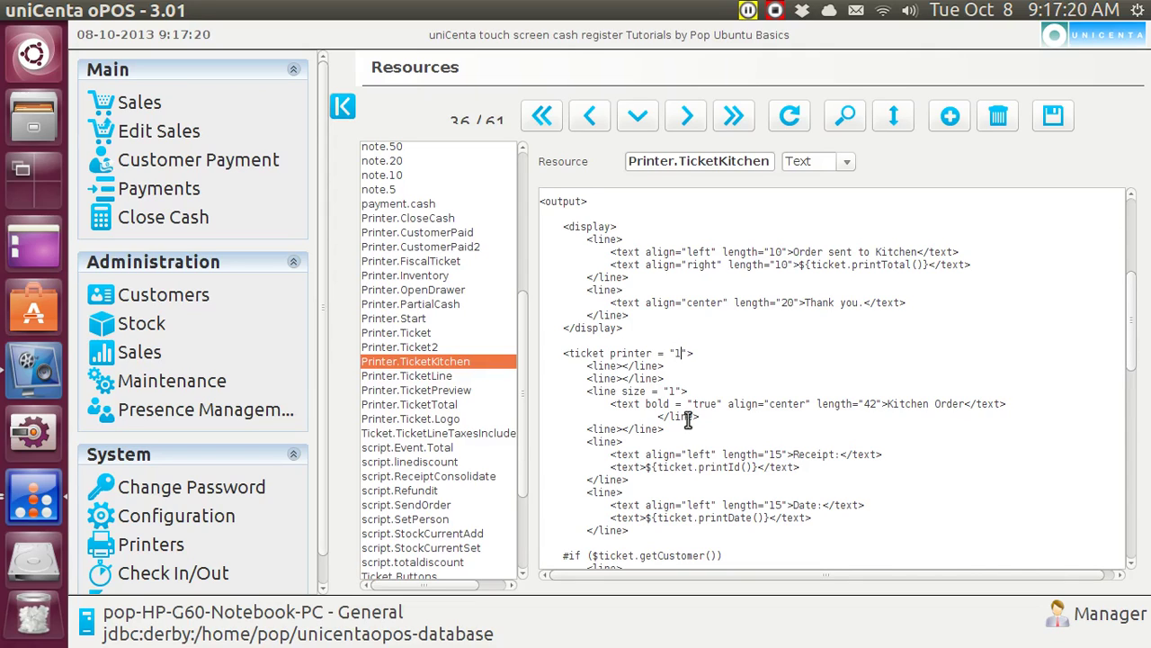
key("BackSpace")
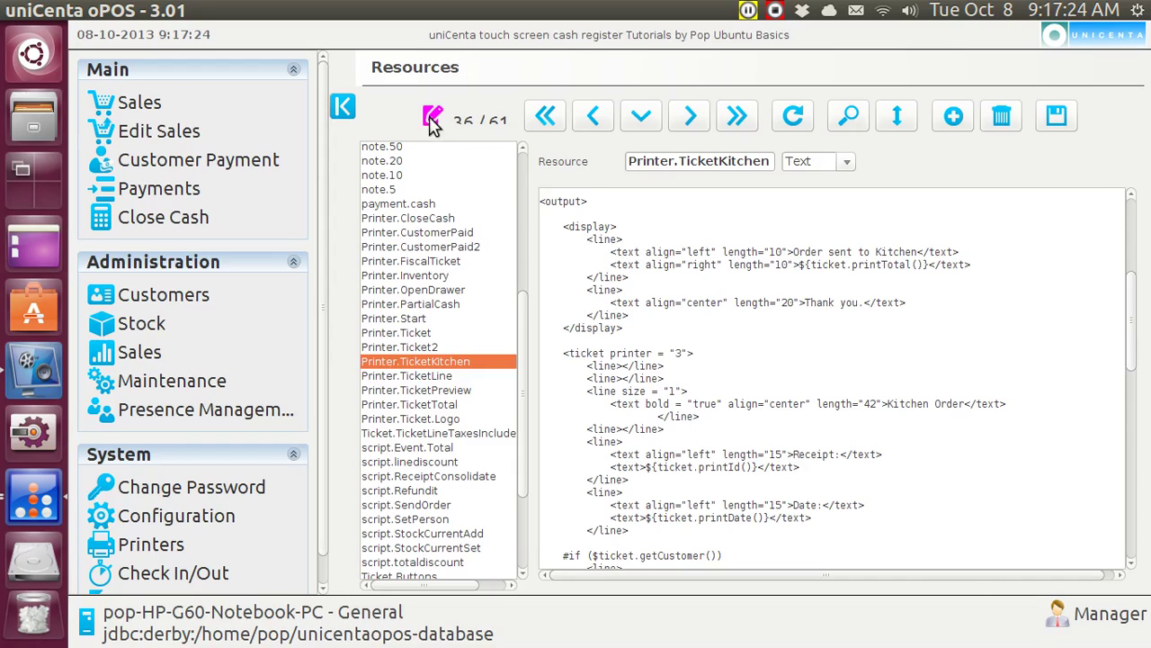
left_click(1053, 114)
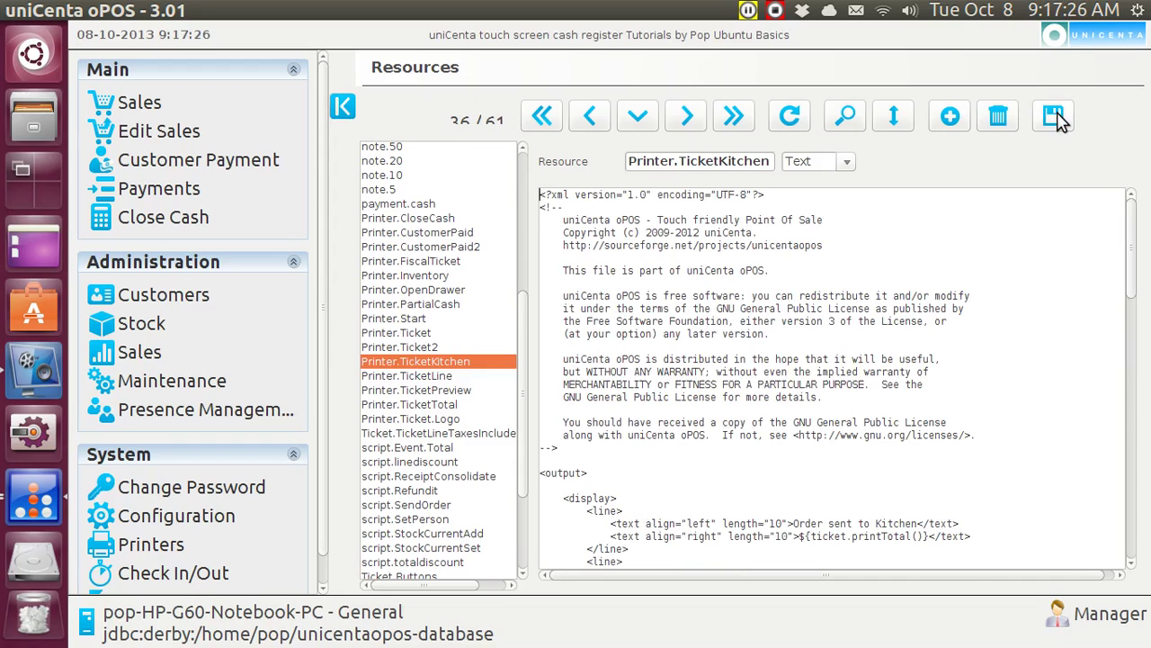
Step: Ring up chair 2 with fries large, a drink and a burger ($7.04) and send it to the kitchen
left_click(139, 102)
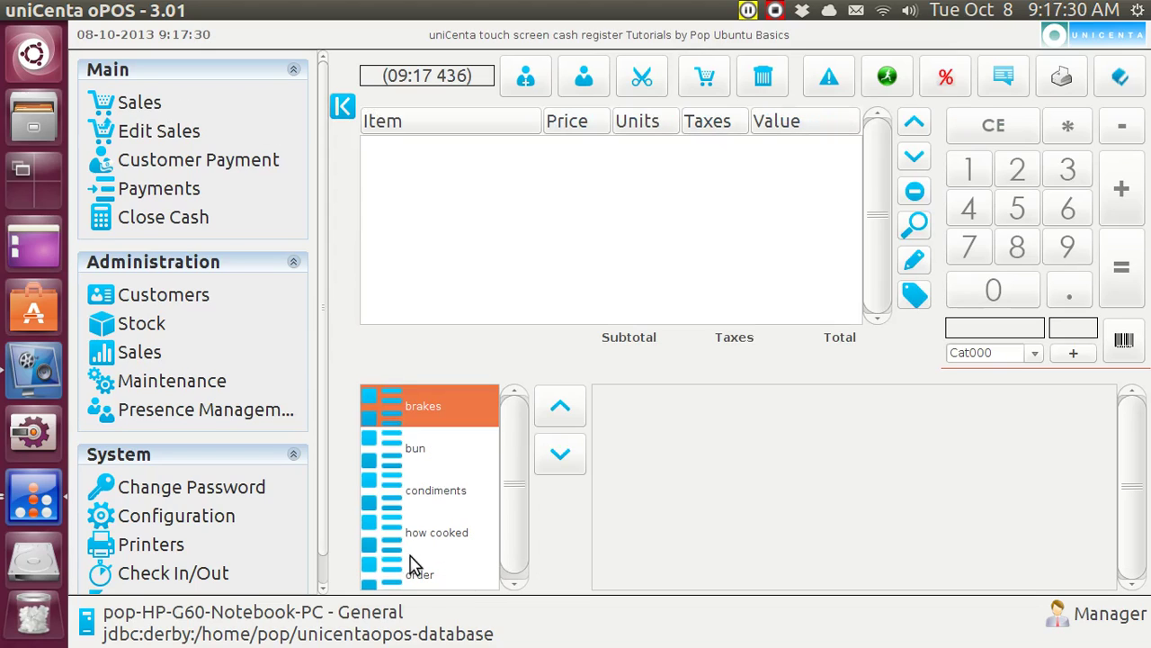
left_click(419, 582)
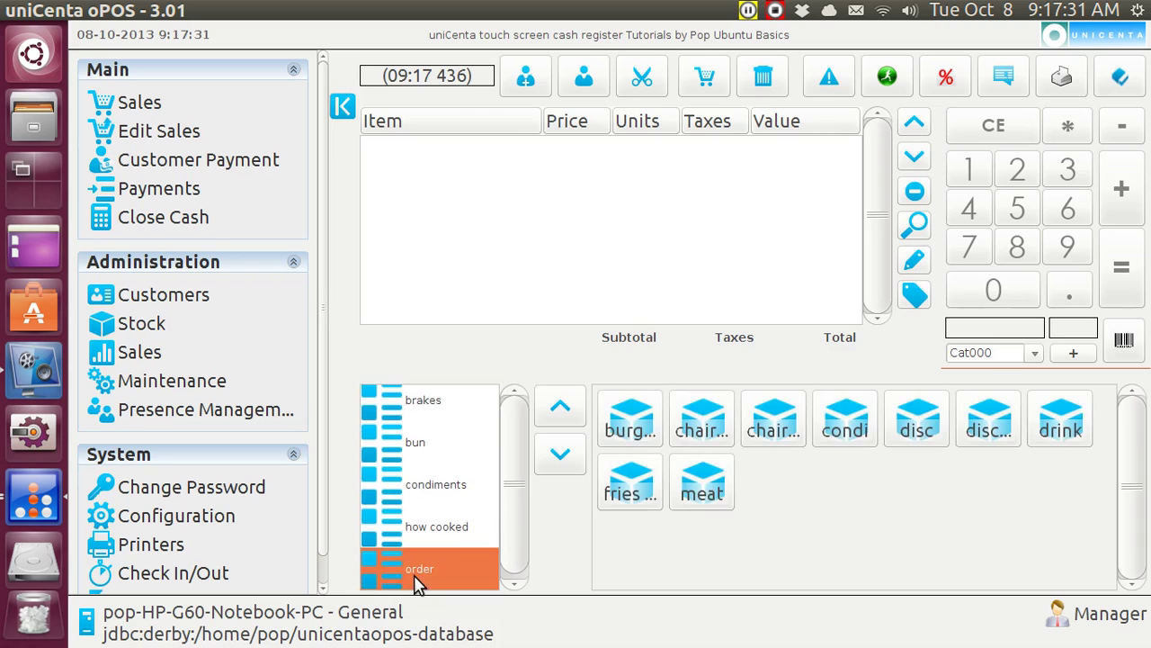
left_click(781, 432)
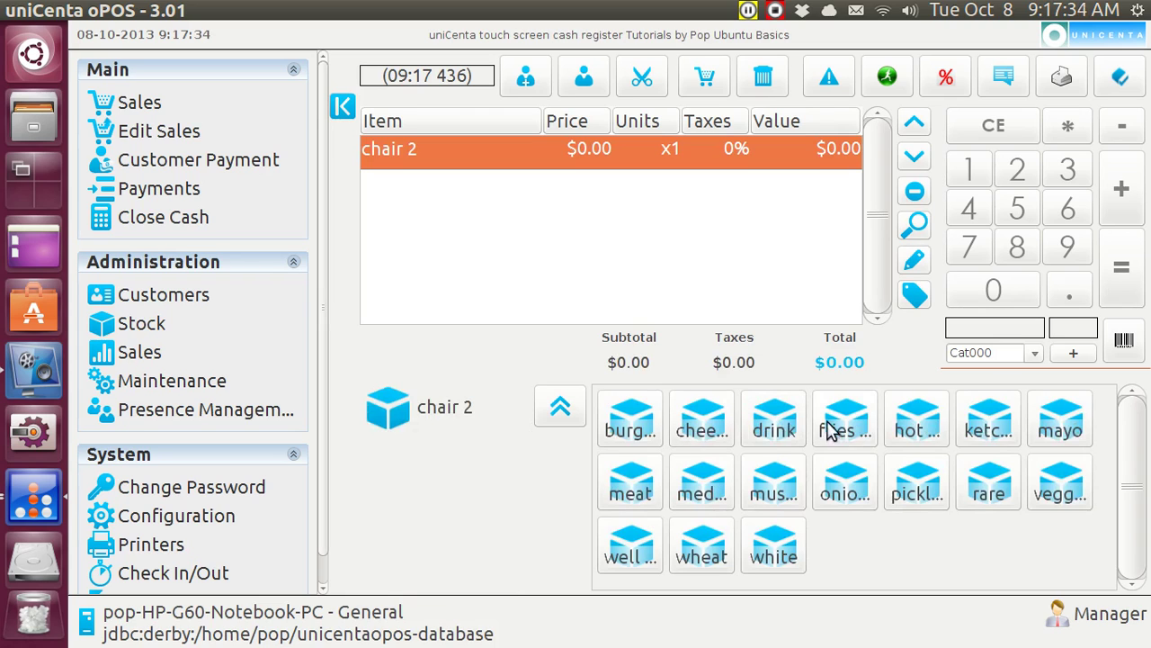
left_click(838, 428)
left_click(774, 430)
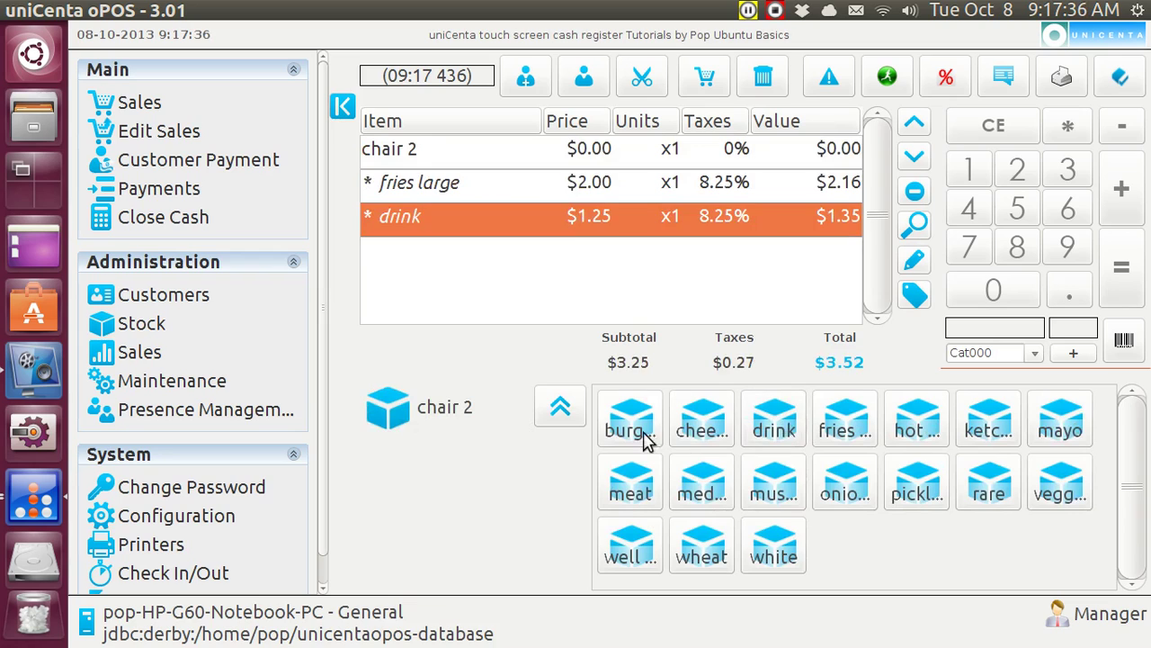
left_click(633, 432)
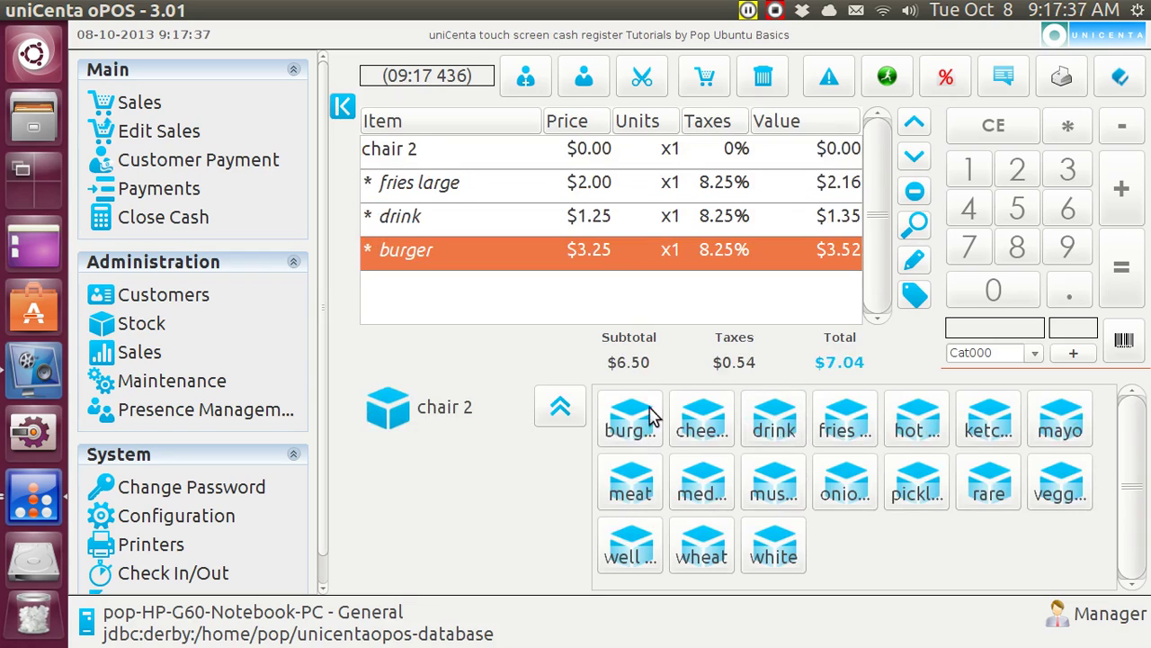
left_click(1005, 79)
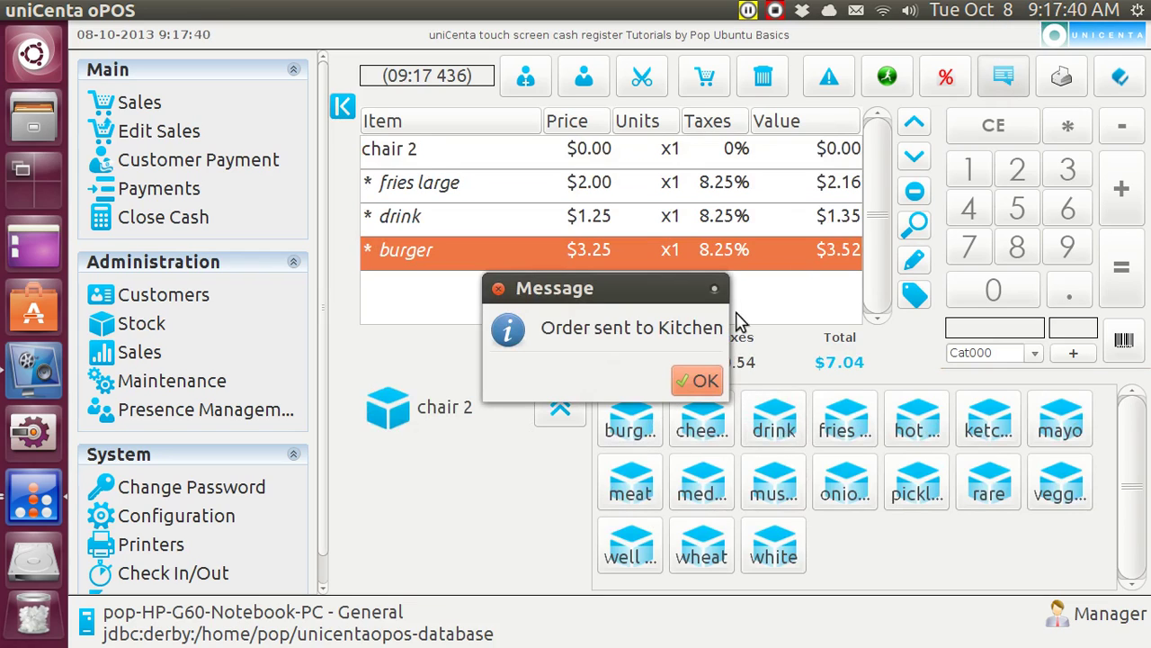
left_click(707, 384)
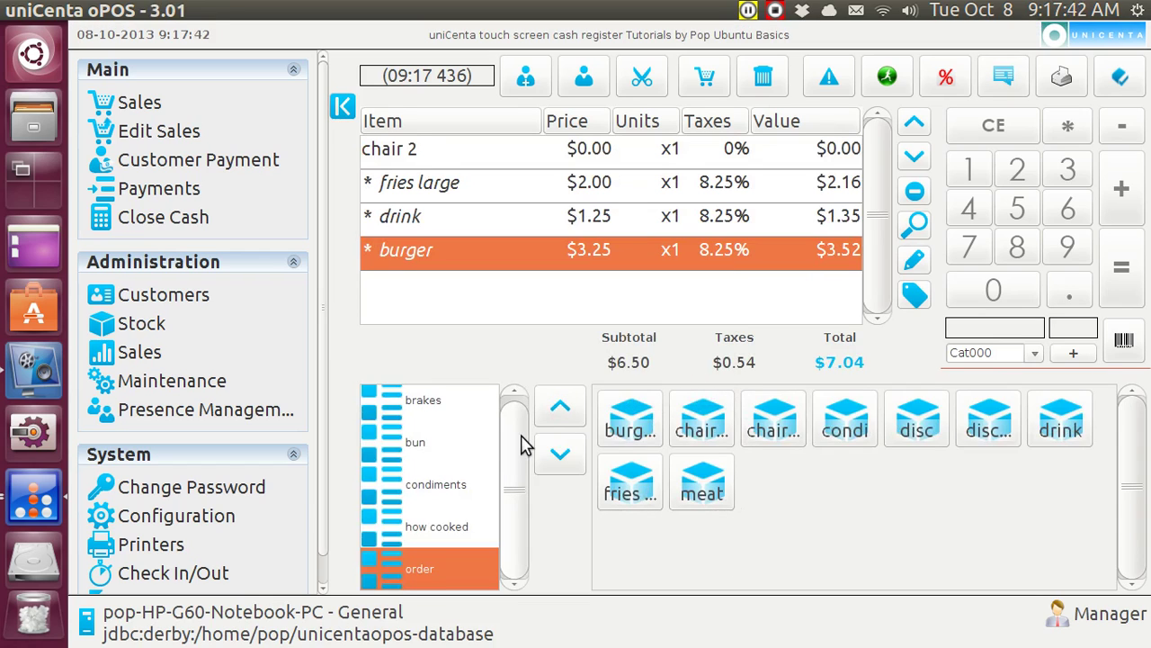
Step: Check the Kitchen Order on the third screen printer, then return to the chair 2 sale
left_click(174, 548)
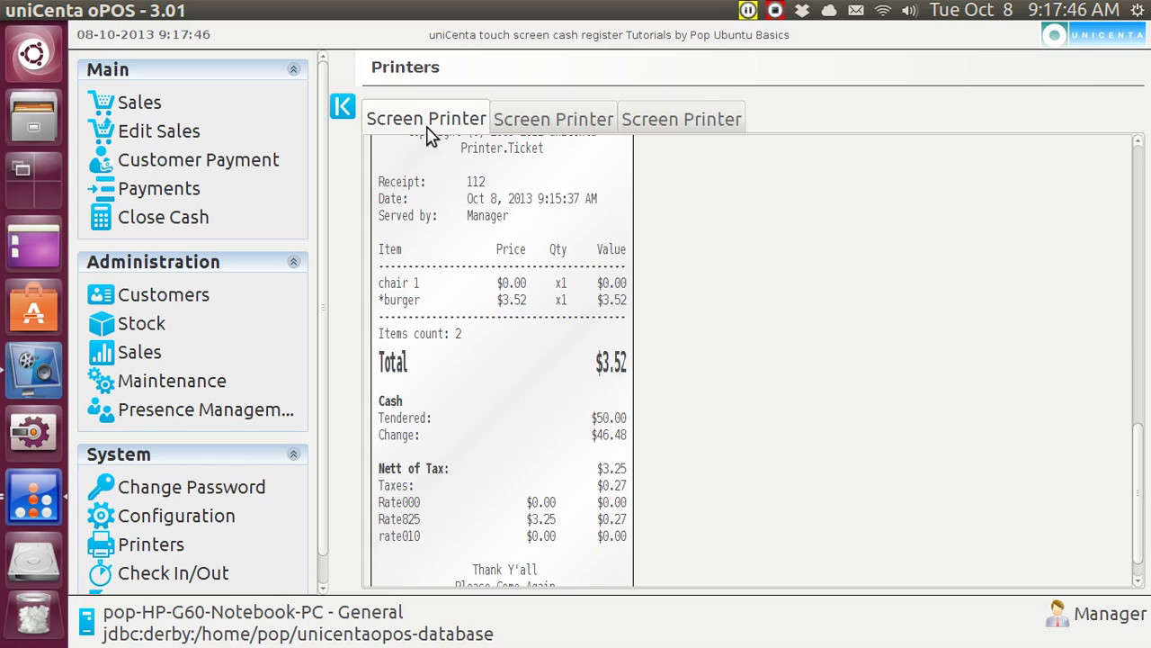
left_click(517, 124)
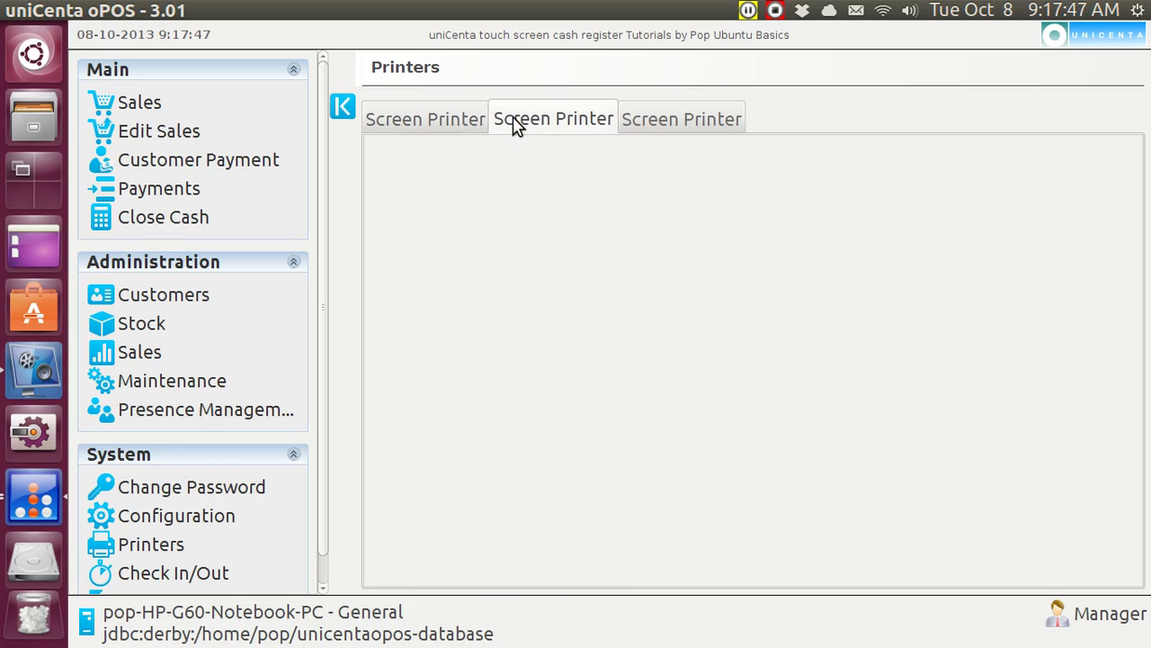
left_click(657, 124)
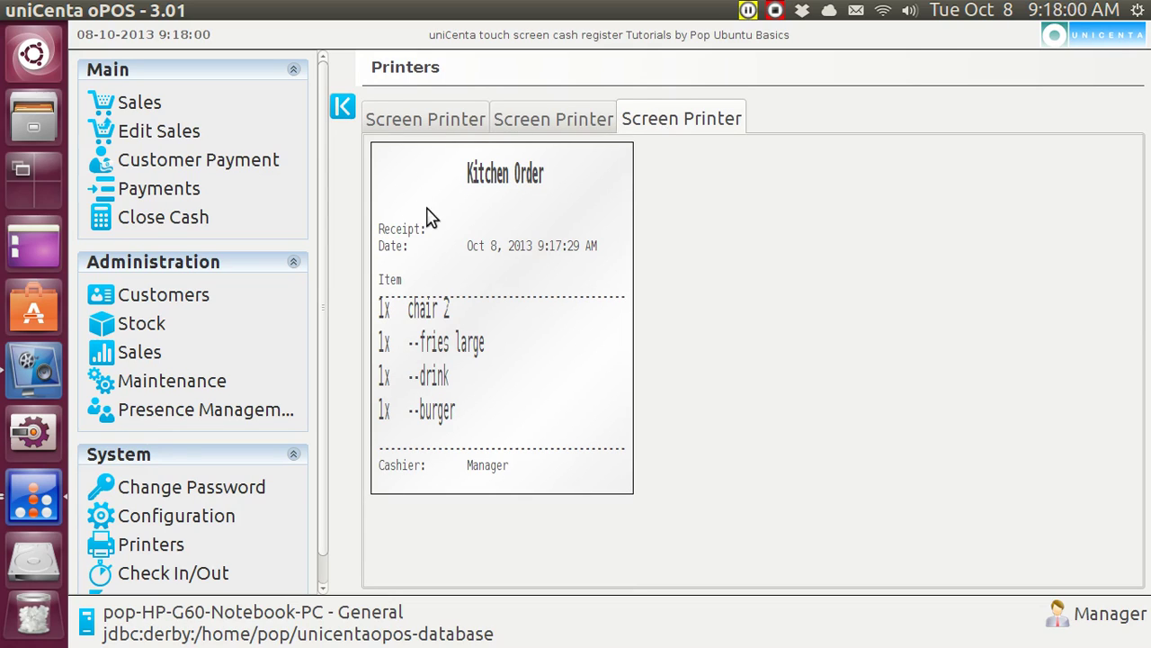
left_click(135, 106)
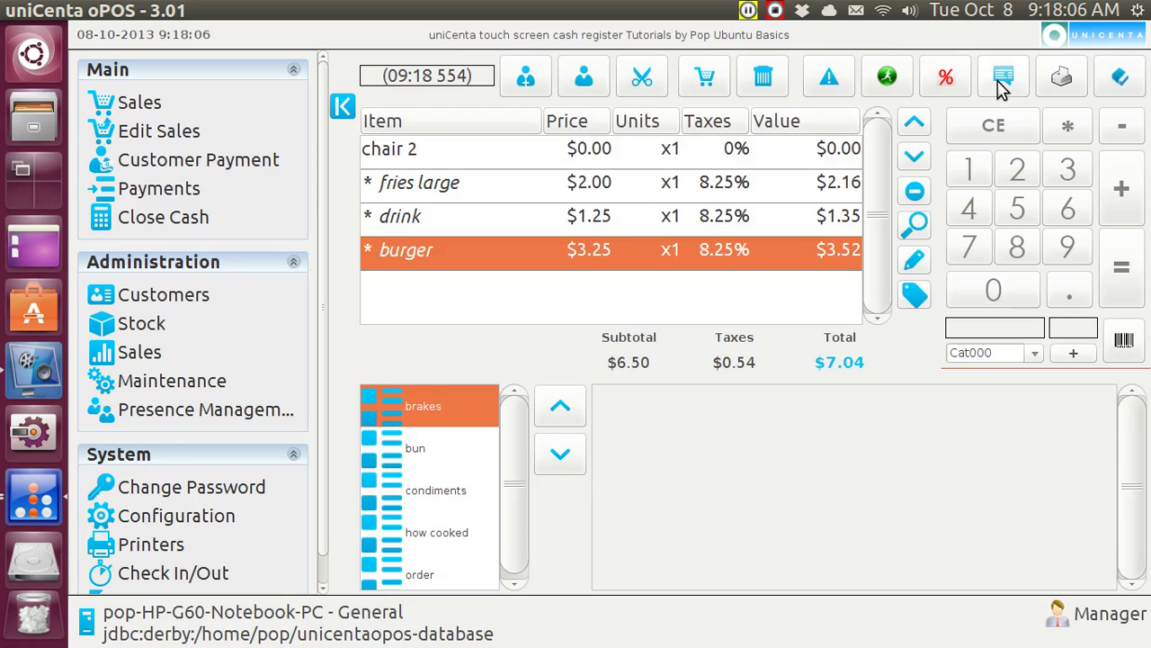
Step: Print the $7.04 chair 2 ticket and view it down to the 'This is a duplicate receipt' footer
left_click(1064, 78)
left_click(165, 550)
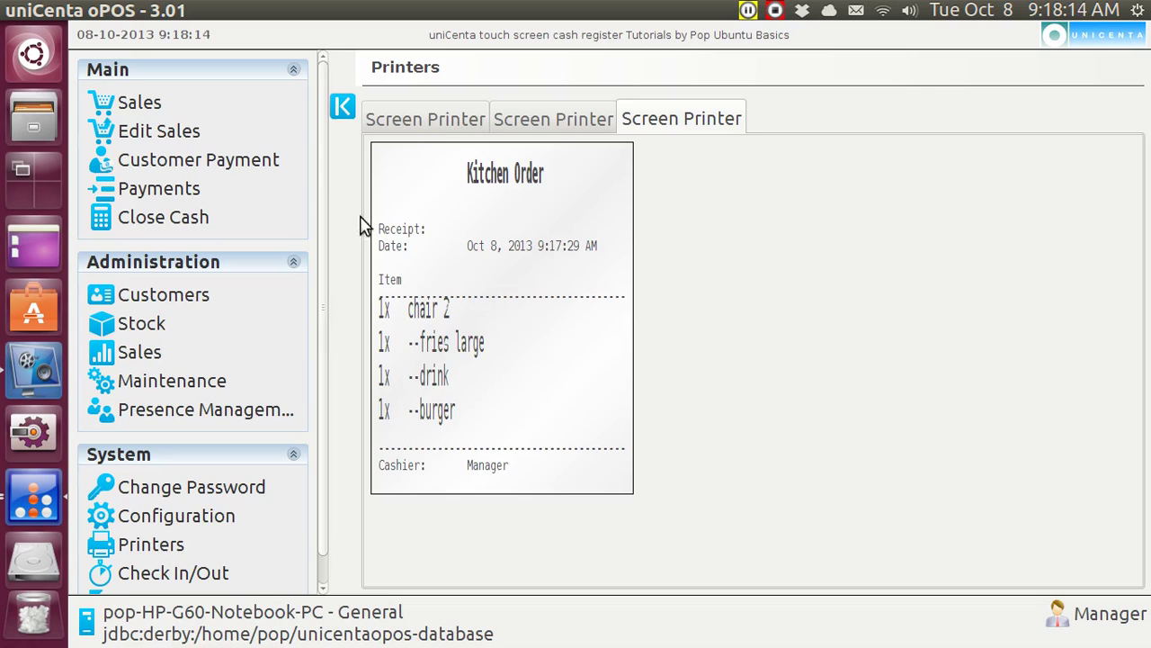
left_click(411, 126)
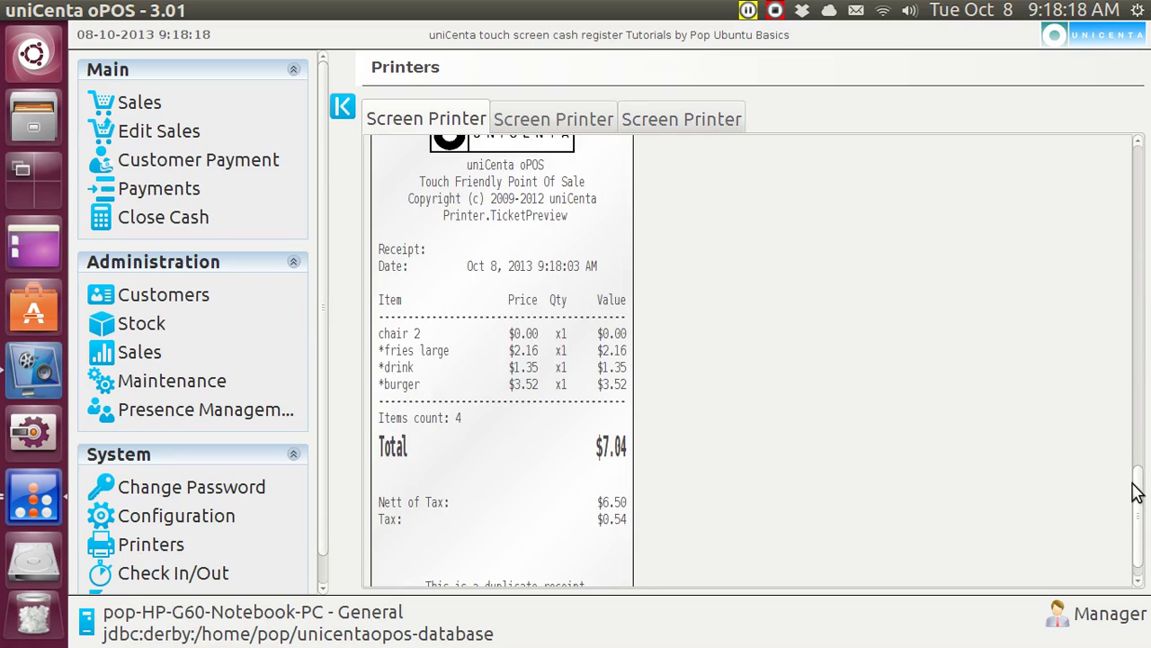
left_click_drag(1136, 492, 1134, 517)
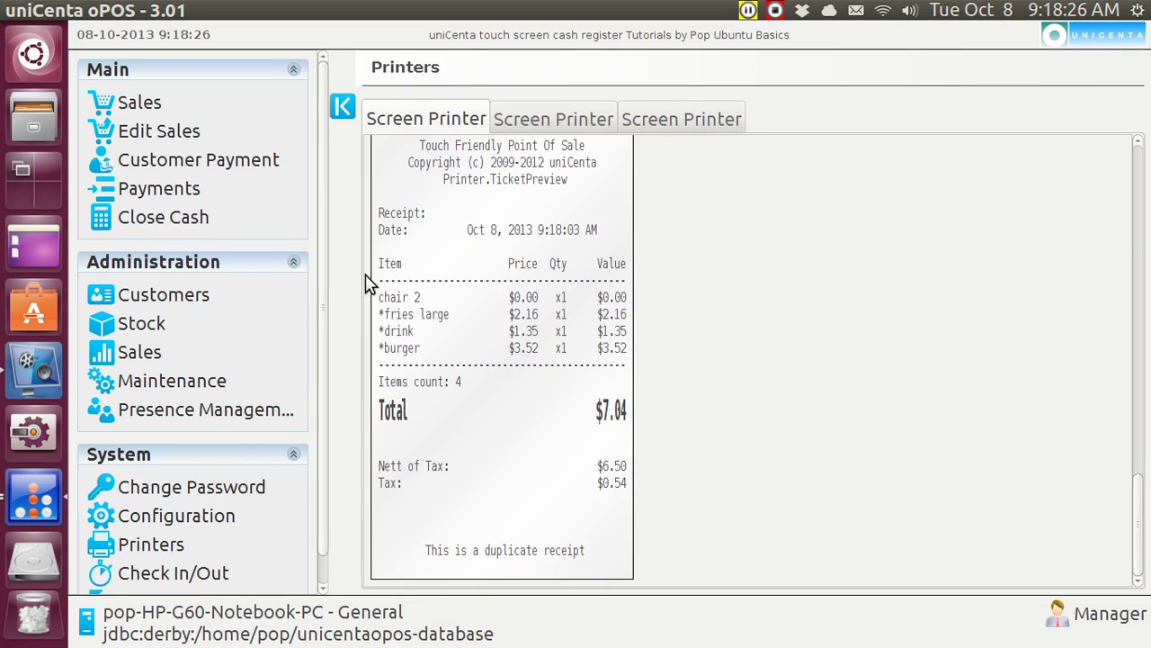
Step: Pay the $7.04 chair 2 ticket with a $50 cash bill, giving $42.96 change
left_click(142, 104)
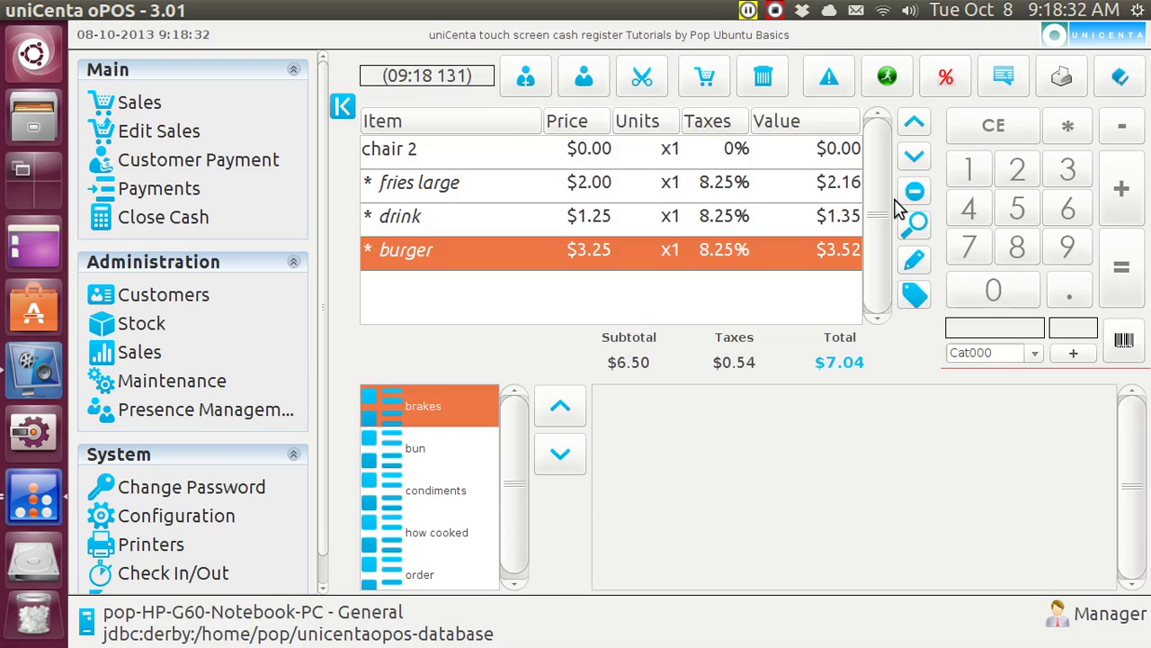
left_click(1123, 266)
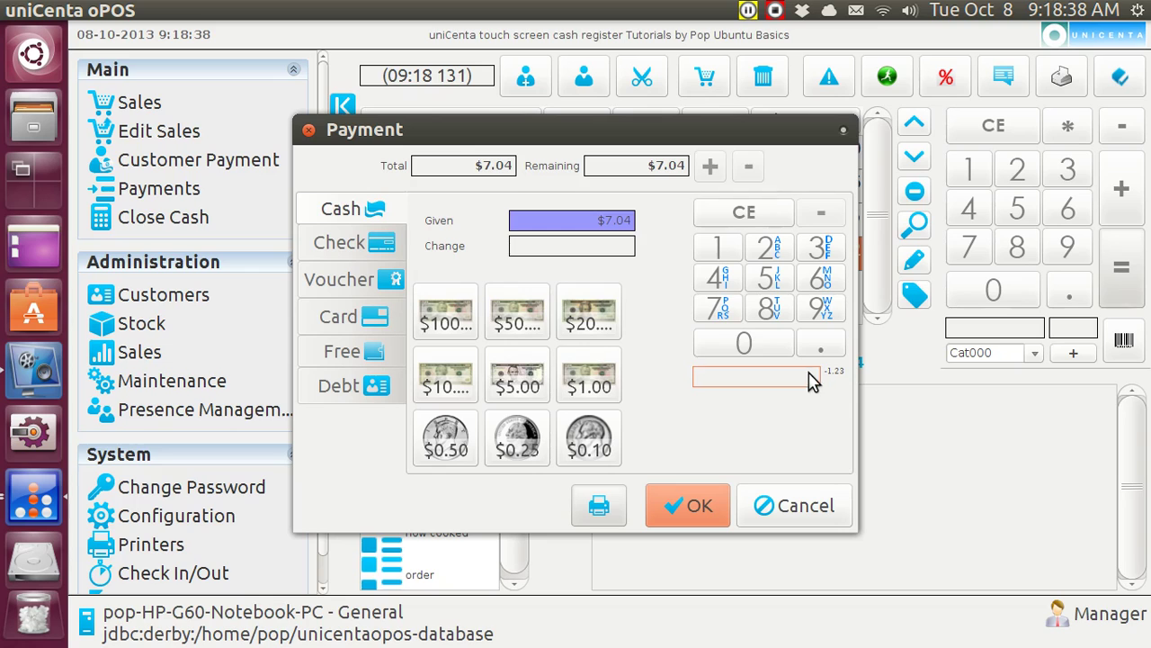
left_click(522, 320)
left_click(690, 511)
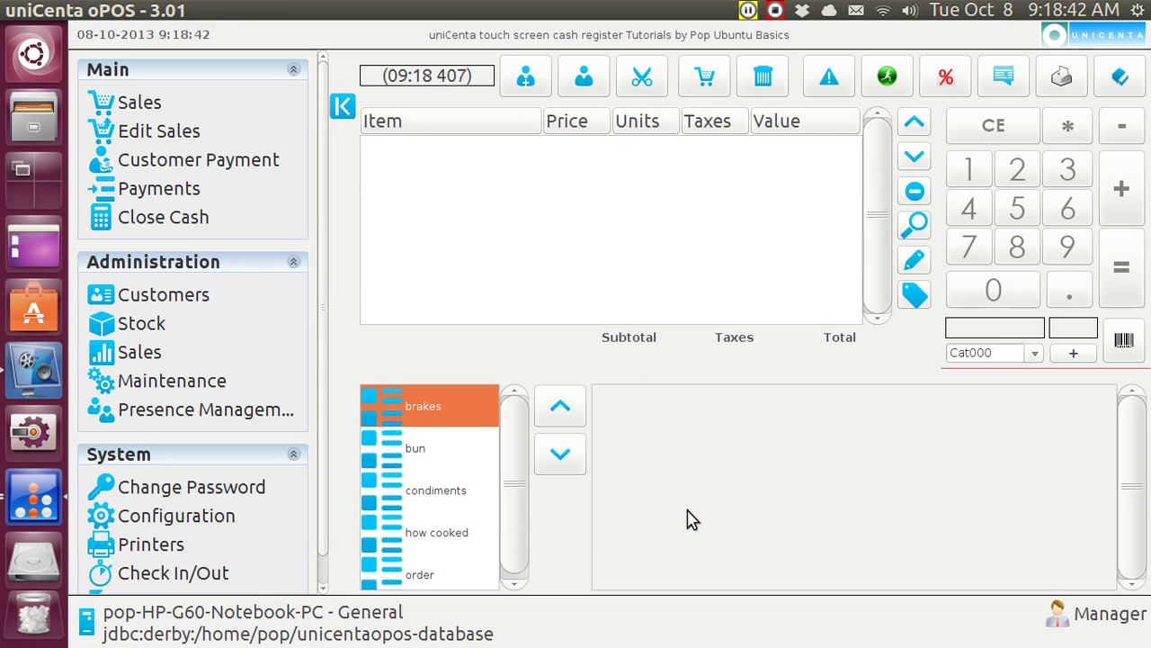
Step: View printed receipt 113 showing $50.00 tendered and $42.96 change
left_click(151, 545)
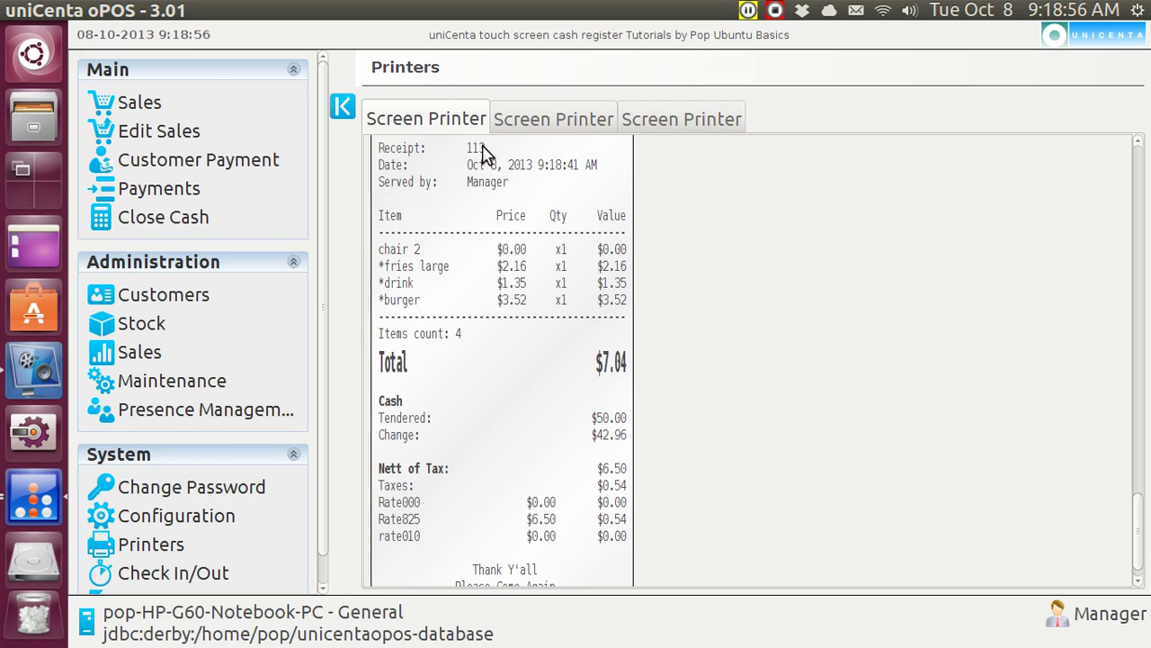
Step: In Edit Sales, search for and load ticket 113, then reprint it
left_click(185, 134)
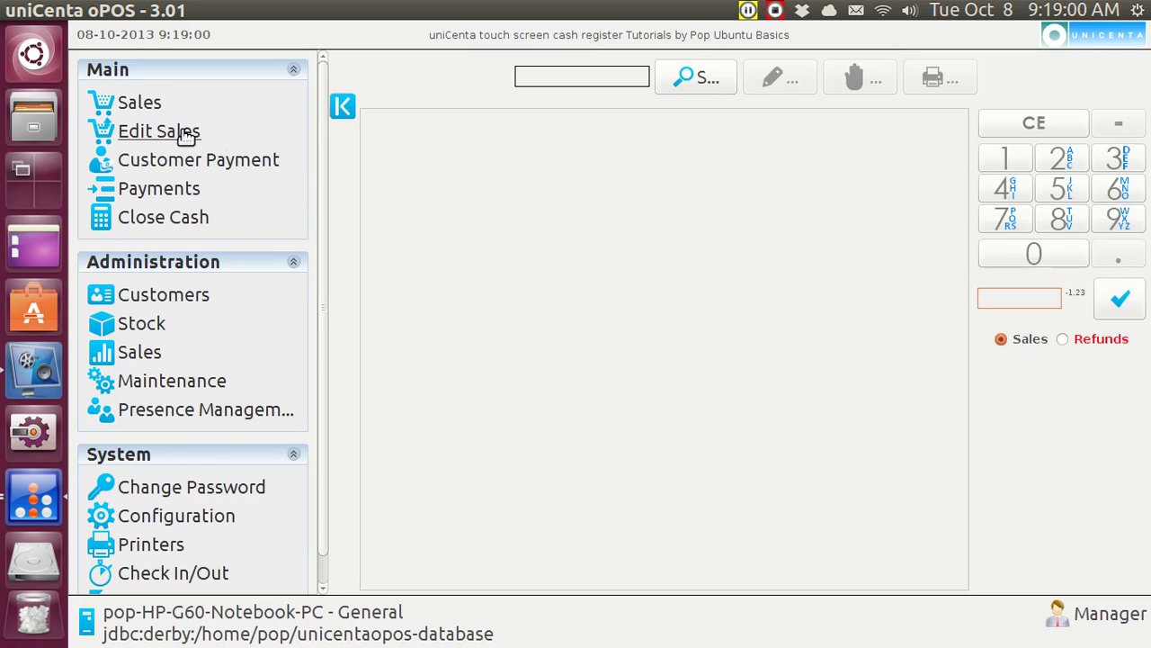
left_click(697, 80)
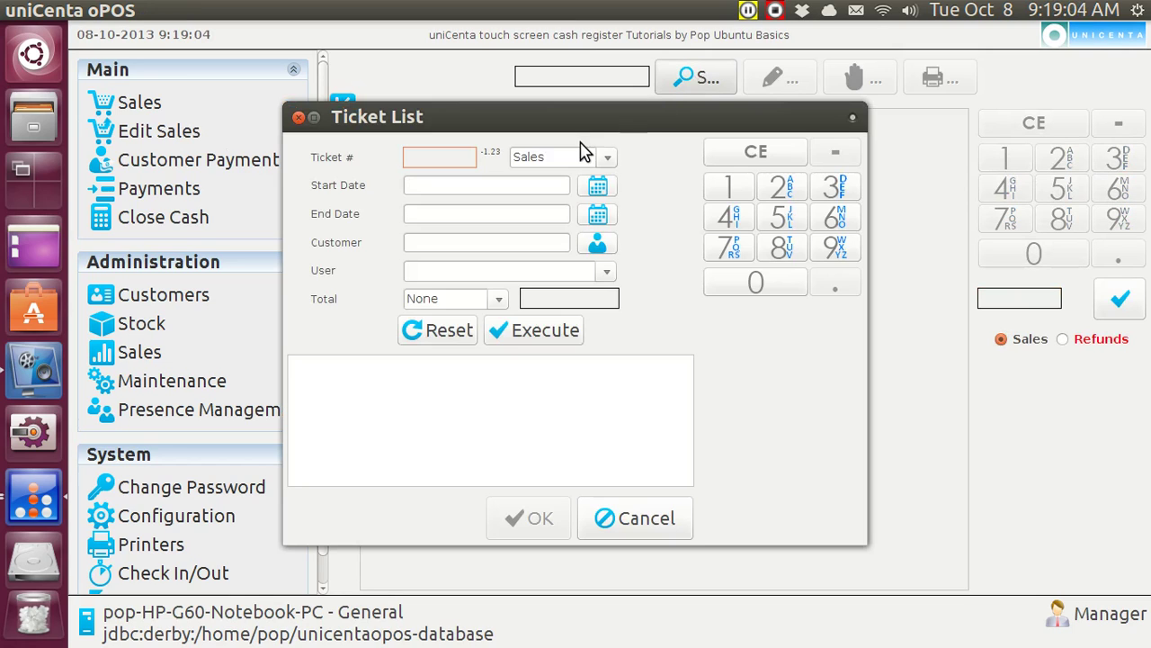
left_click(543, 331)
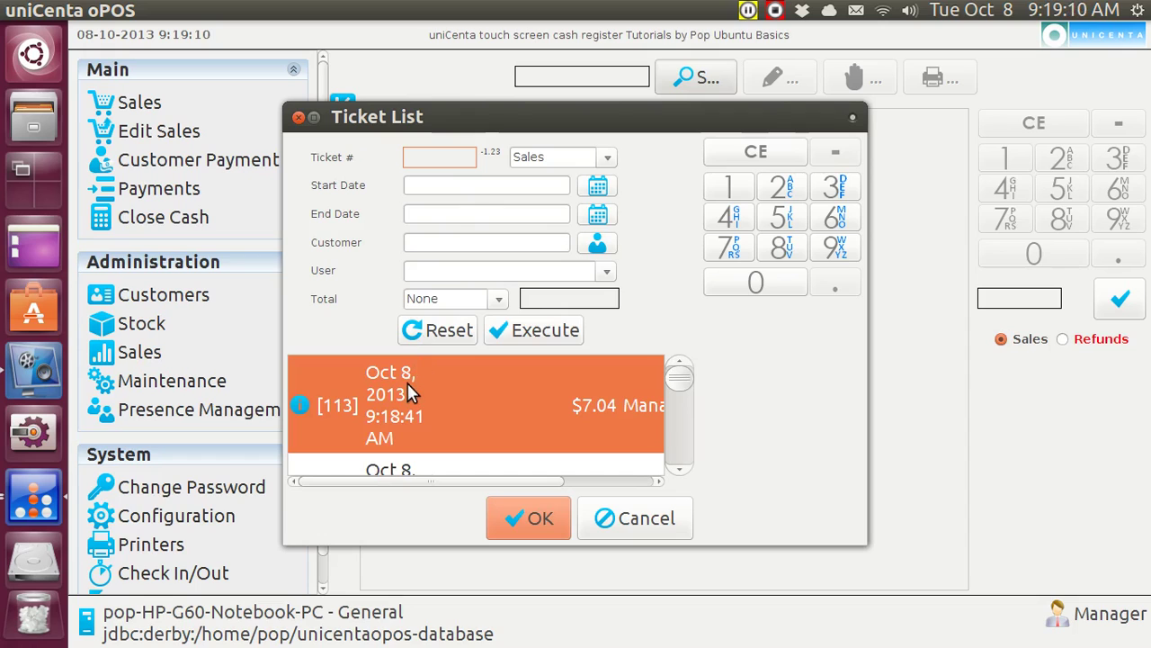
left_click(537, 525)
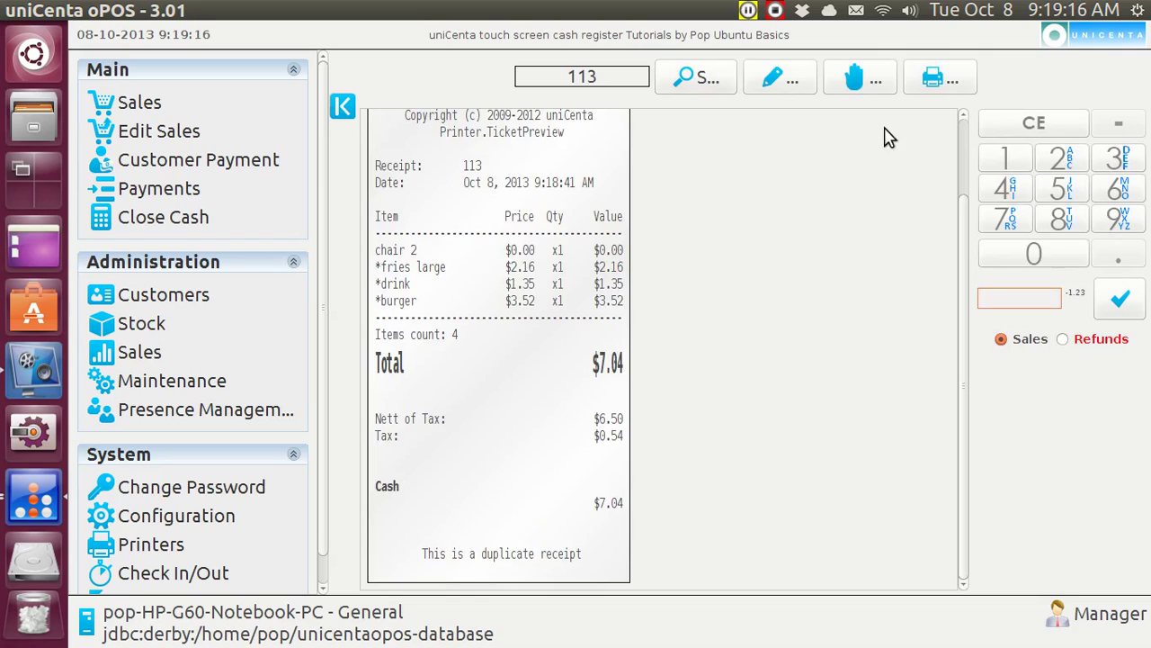
left_click(940, 84)
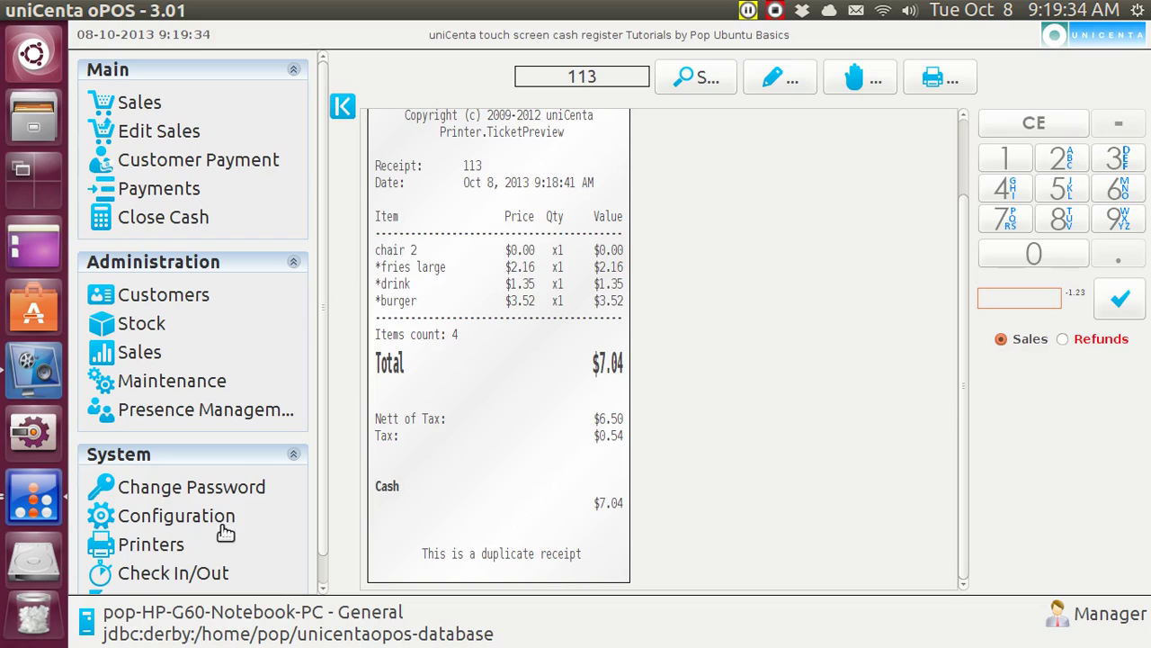
left_click(163, 550)
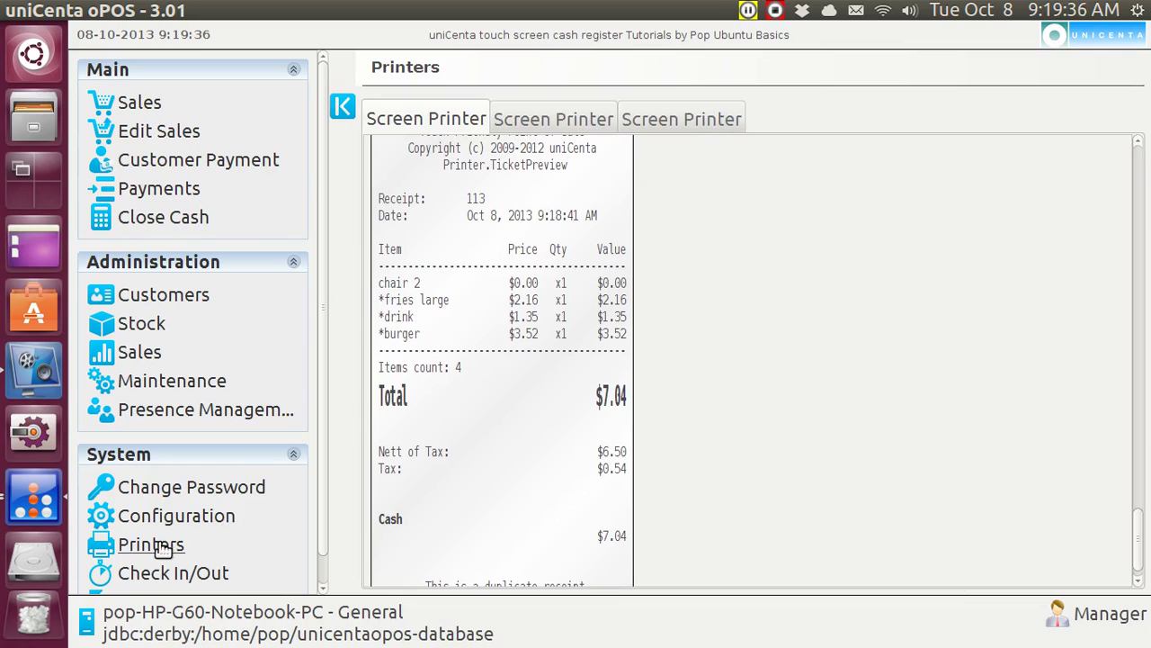